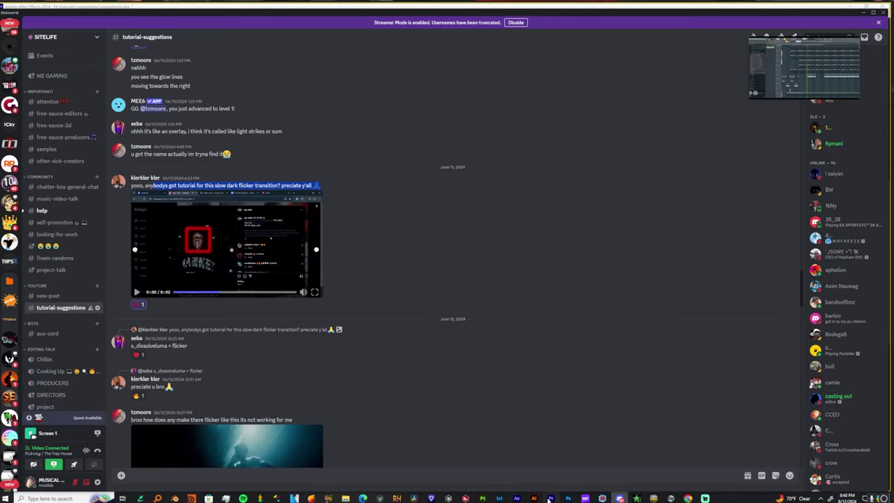
# - Switch to After Effects and apply the Twixtor Pro effect to the 59.mov layer from the first frame
pyautogui.click(550, 498)
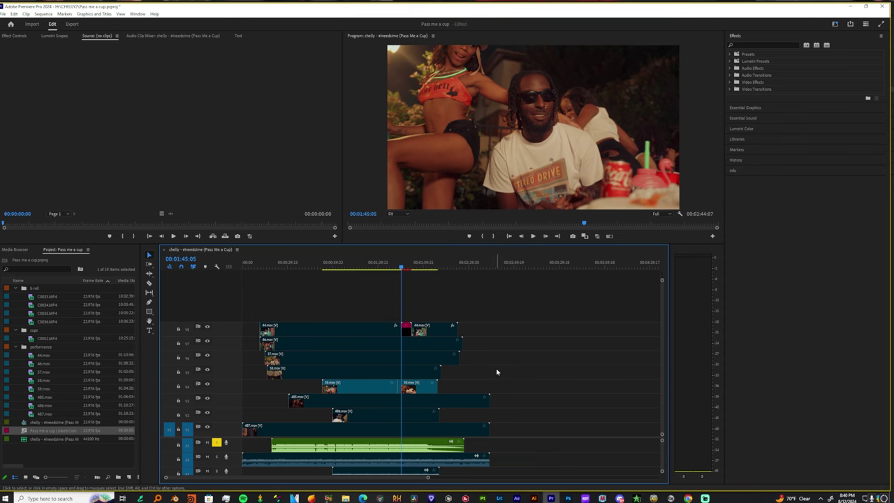
pyautogui.click(517, 498)
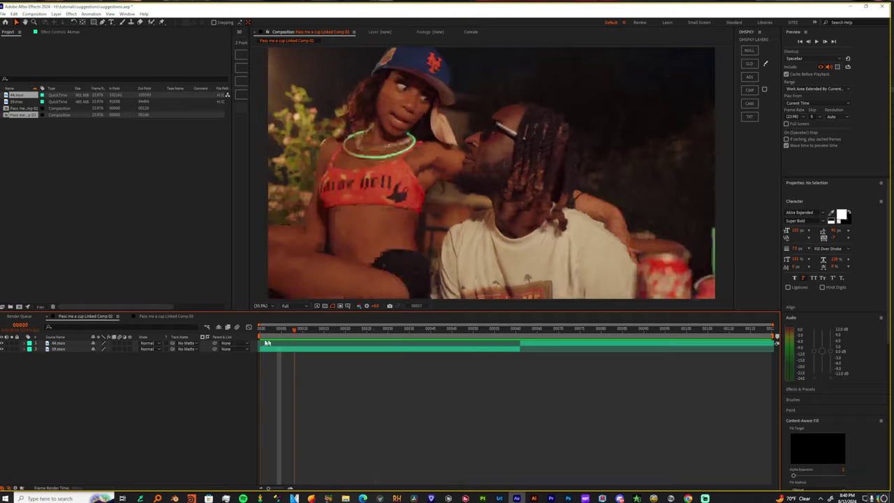
pyautogui.click(282, 349)
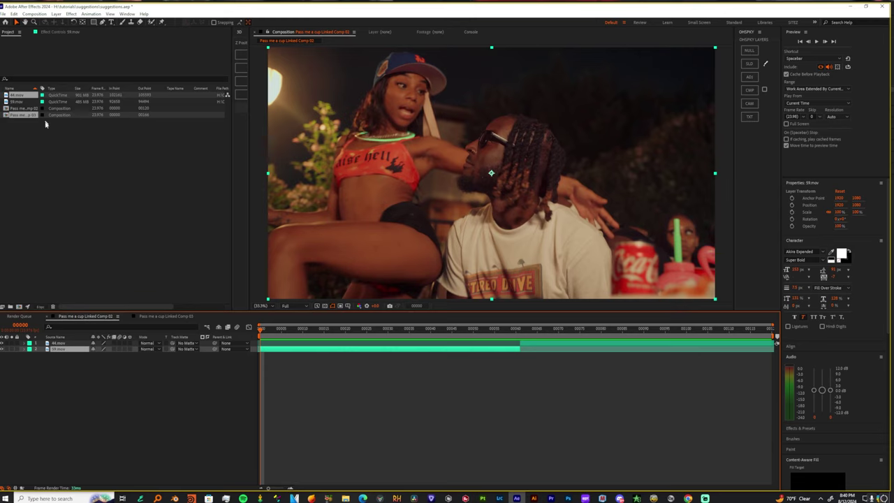
pyautogui.hotkey('ctrl', 'space')
pyautogui.write('twixtor')
pyautogui.press('Down')
pyautogui.press('Down')
pyautogui.press('Down')
pyautogui.press('Down')
pyautogui.press('Return')
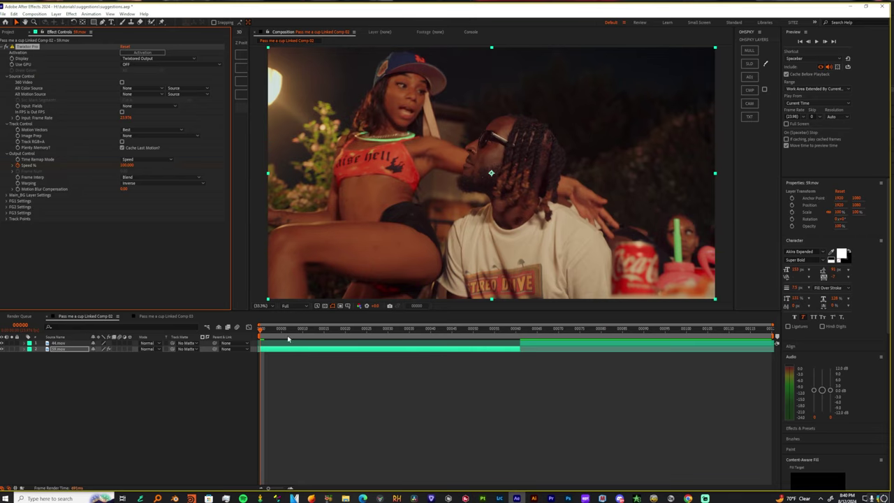
# - Reveal the keyframed Speed % on 59.mov and split the layer at frame 28
pyautogui.press('u')
pyautogui.moveTo(354, 329); pyautogui.dragTo(380, 337)
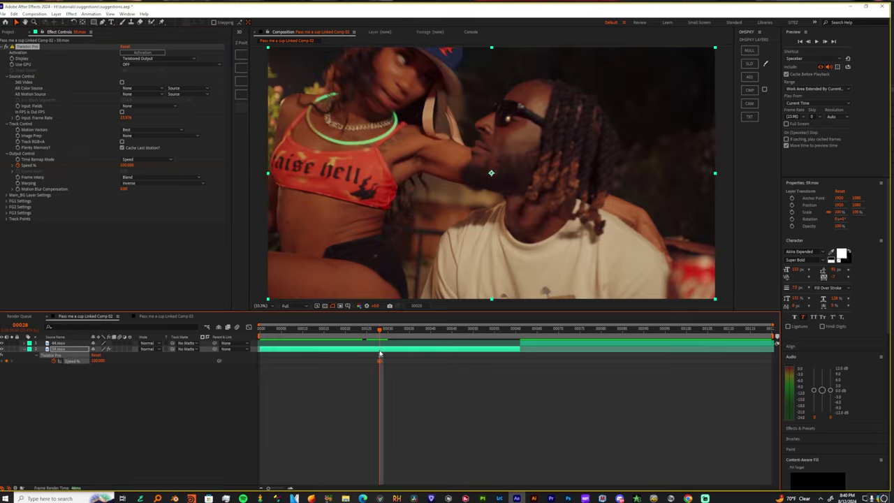
pyautogui.click(380, 351)
pyautogui.hotkey('ctrl', 'shift', 'd')
# - Move the Twixtor Pro effect from the first part of 59.mov to the part starting at frame 28
pyautogui.click(354, 356)
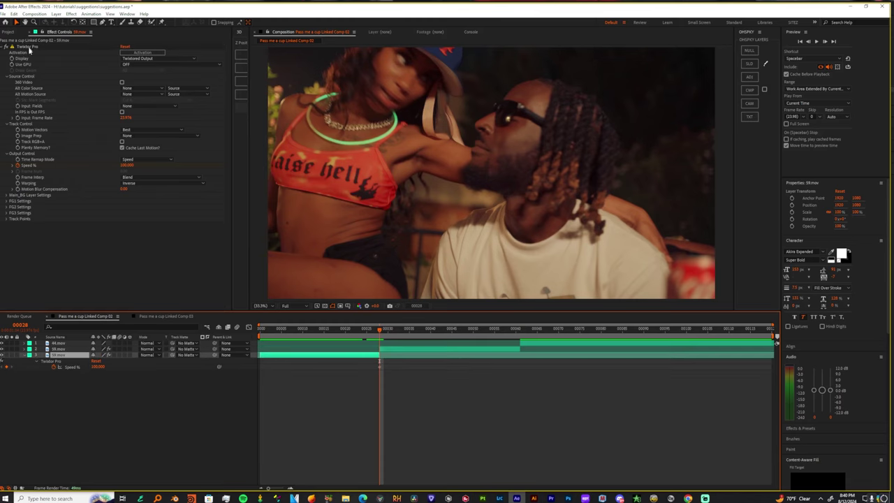
pyautogui.click(27, 47)
pyautogui.hotkey('ctrl', 'c')
pyautogui.click(392, 348)
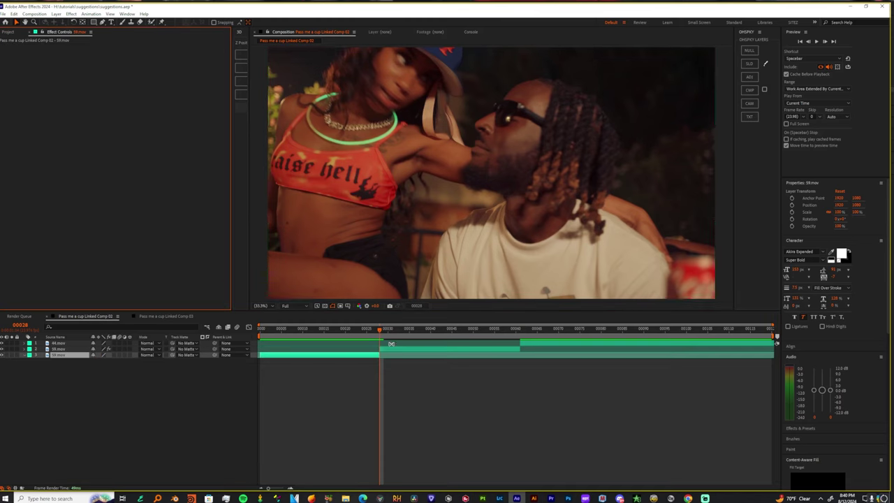
pyautogui.hotkey('ctrl', 'v')
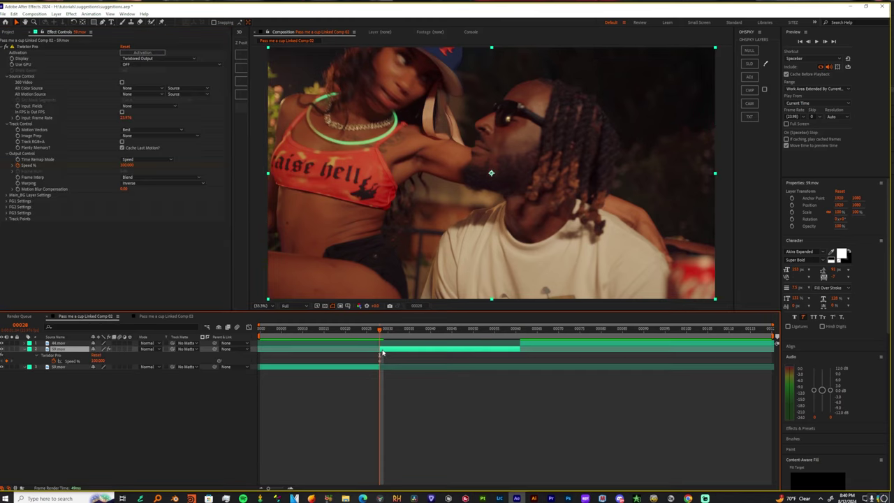
pyautogui.click(380, 361)
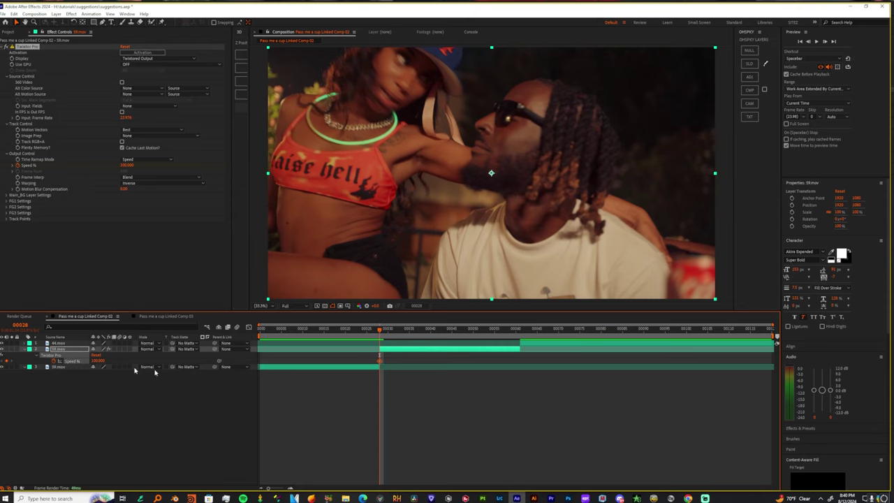
# - Keyframe Twixtor's Speed % at 55 on frame 44 and 10 on frame 58, with In FPS is Out FPS enabled
pyautogui.press('space')
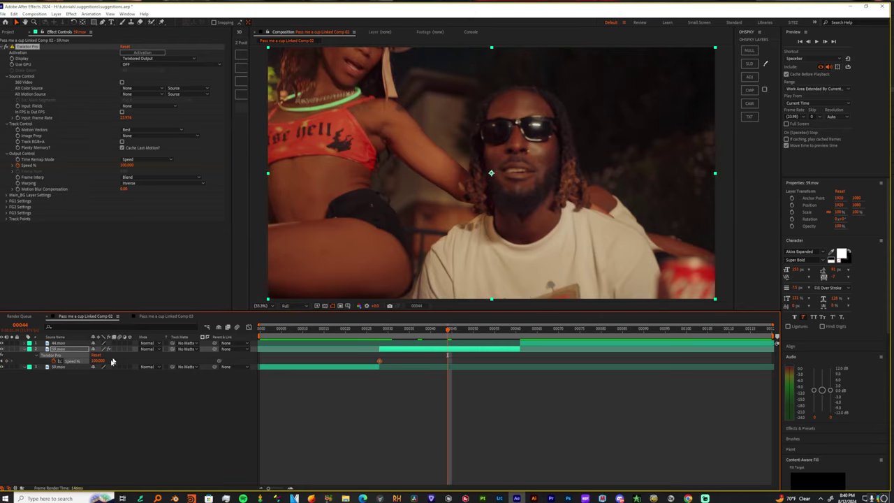
pyautogui.click(148, 388)
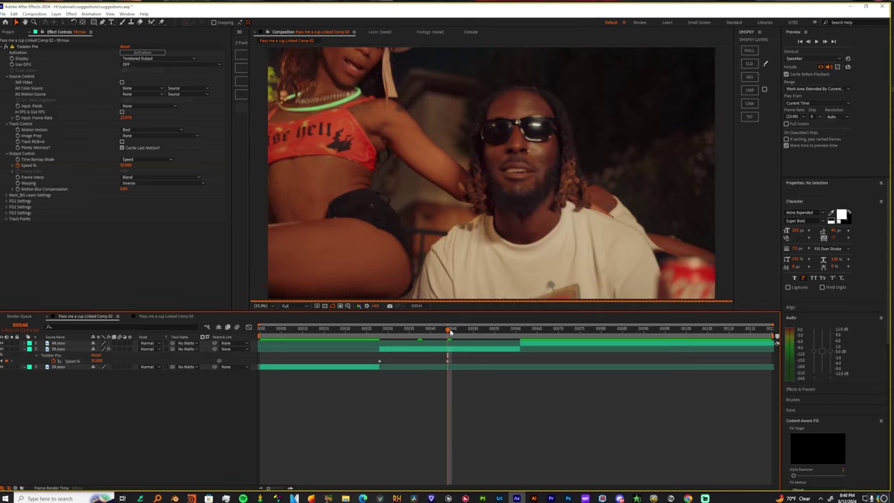
pyautogui.moveTo(448, 330); pyautogui.dragTo(508, 341)
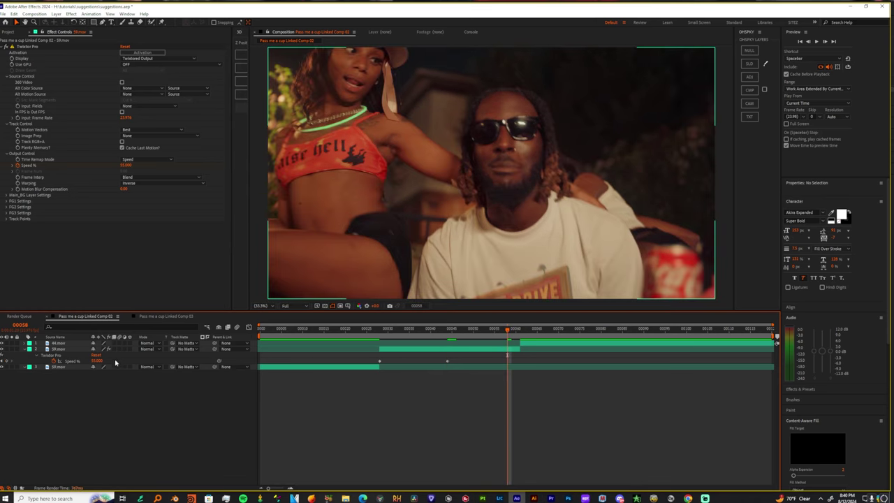
pyautogui.click(96, 361)
pyautogui.write('10')
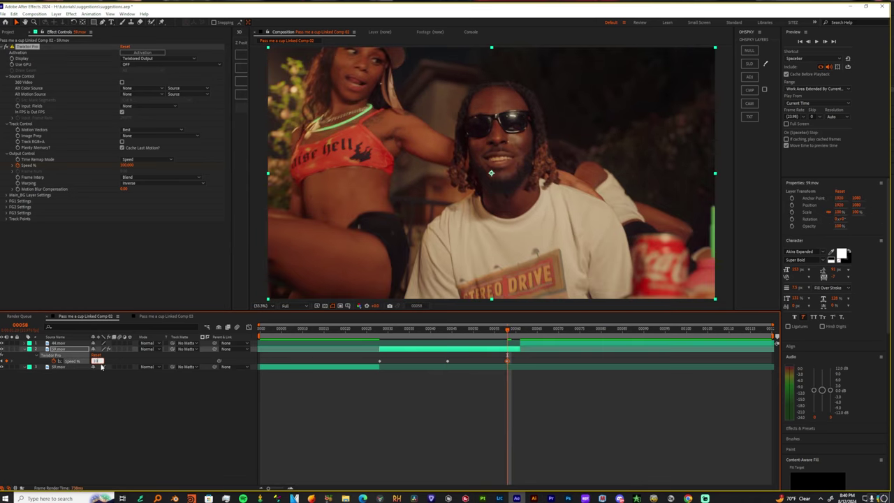
pyautogui.press('Return')
# - Select all three Speed % keyframes of the second 59.mov part and apply Easy Ease
pyautogui.press('u')
pyautogui.press('u')
pyautogui.moveTo(515, 358); pyautogui.dragTo(292, 379)
pyautogui.press('F9')
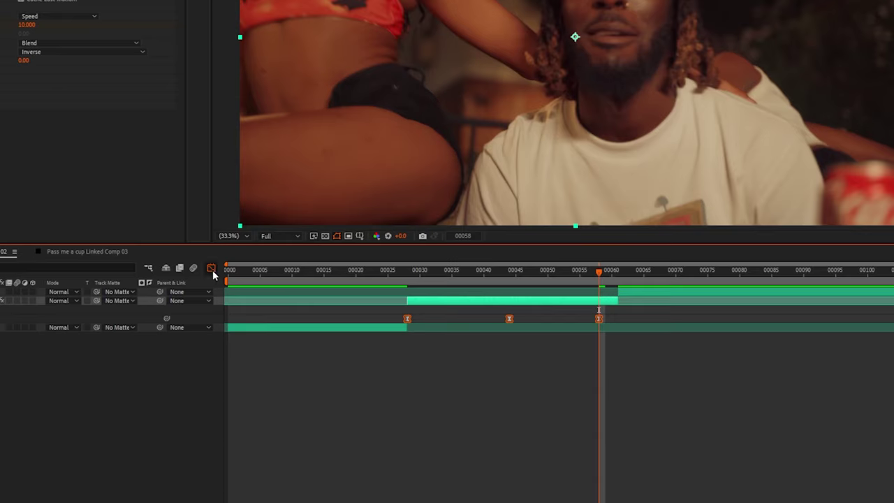
# - Extend the incoming easing handles of the middle and last Speed % keyframes toward the preceding keyframes in the speed graph
pyautogui.click(212, 269)
pyautogui.click(509, 300)
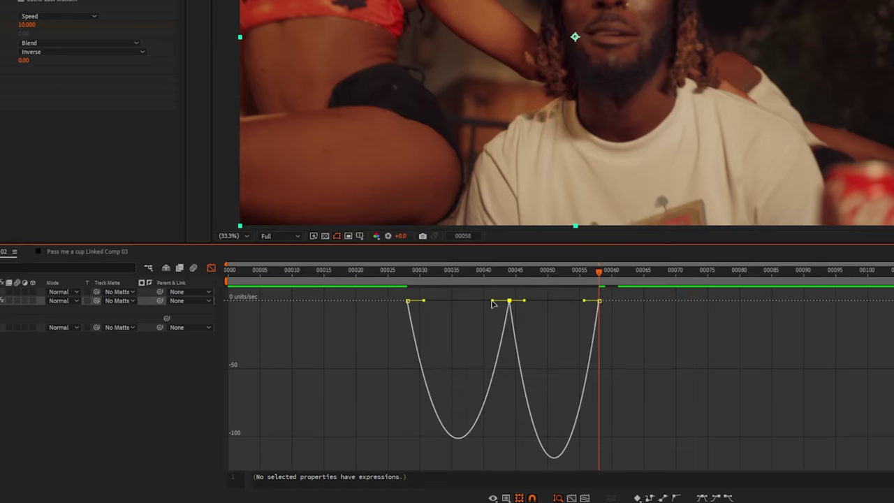
pyautogui.moveTo(493, 301); pyautogui.dragTo(410, 301)
pyautogui.click(599, 301)
pyautogui.moveTo(581, 301); pyautogui.dragTo(386, 292)
pyautogui.click(210, 268)
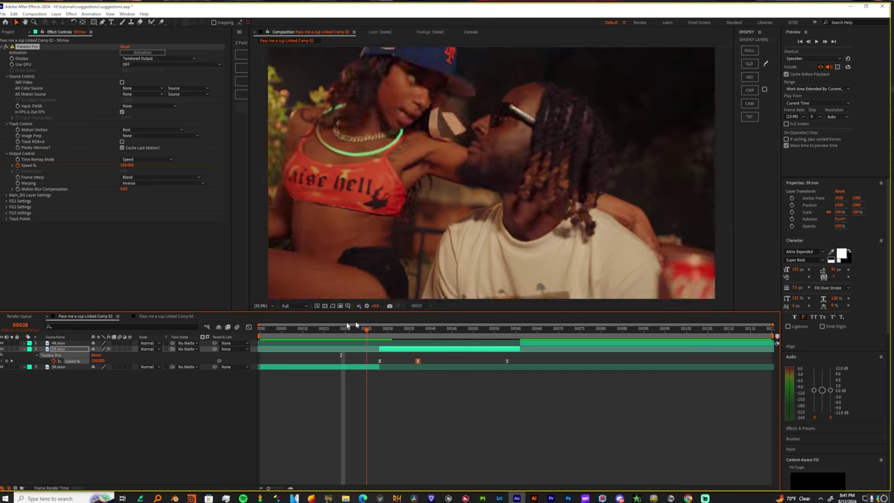
# - Set the preview resolution to Quarter and add an adjustment layer starting at frame 24 above the second 59.mov part
pyautogui.press('Home')
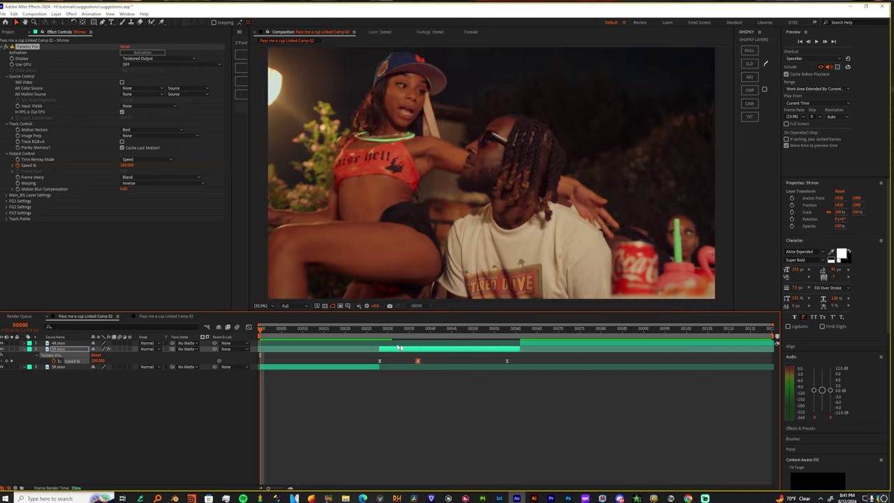
pyautogui.moveTo(376, 338); pyautogui.dragTo(385, 342)
pyautogui.click(388, 350)
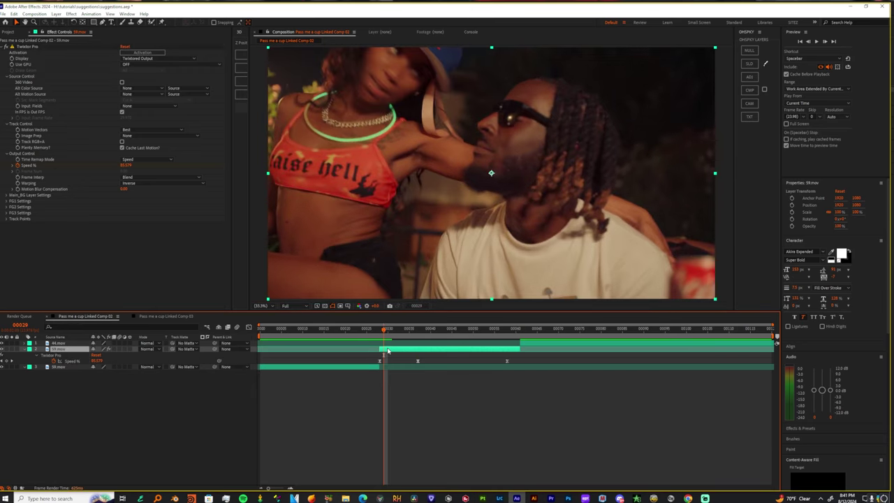
pyautogui.click(296, 306)
pyautogui.click(301, 346)
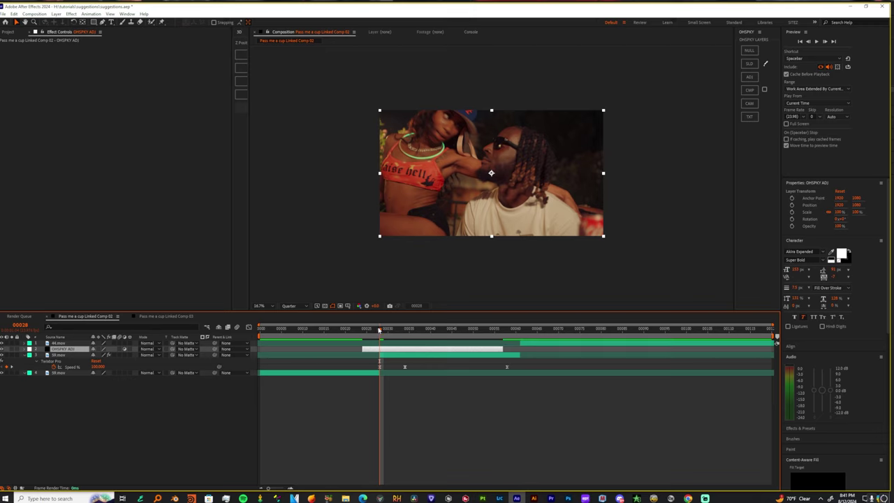
# - Apply the Bright Shake preset to the adjustment layer with the playhead at its start on frame 24
pyautogui.moveTo(379, 332); pyautogui.dragTo(363, 336)
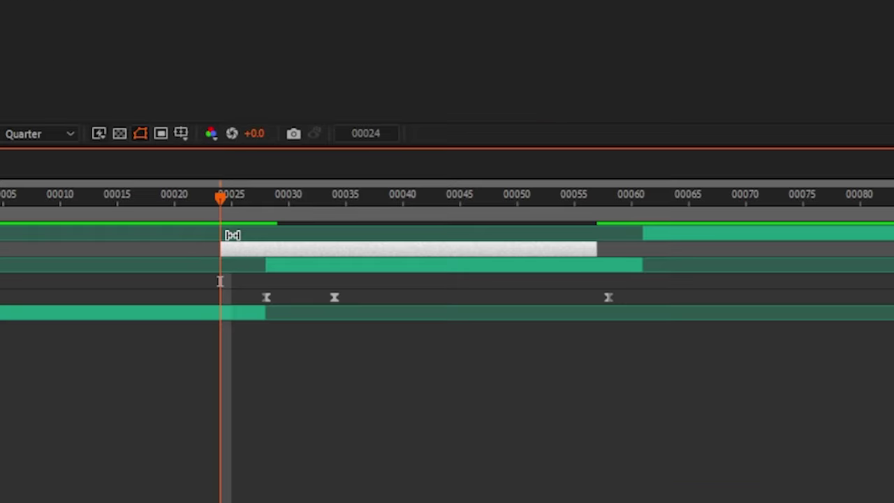
pyautogui.hotkey('ctrl', 'space')
pyautogui.write('bright')
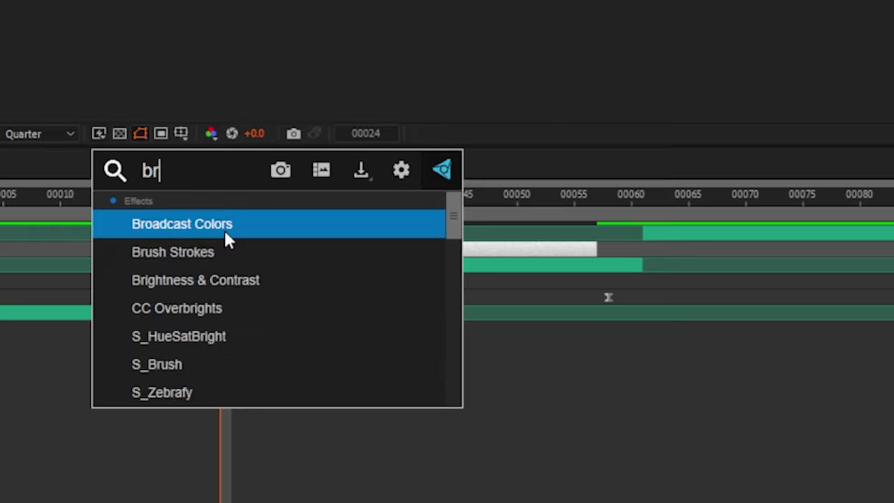
pyautogui.press('Down')
pyautogui.press('Down')
pyautogui.press('Down')
pyautogui.press('Down')
pyautogui.press('Down')
pyautogui.press('Down')
pyautogui.press('Down')
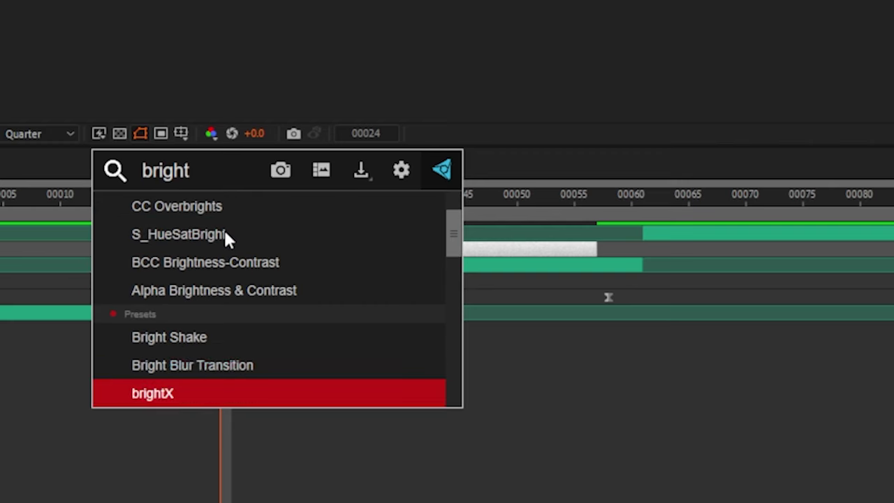
pyautogui.press('Up')
pyautogui.press('Up')
pyautogui.press('Return')
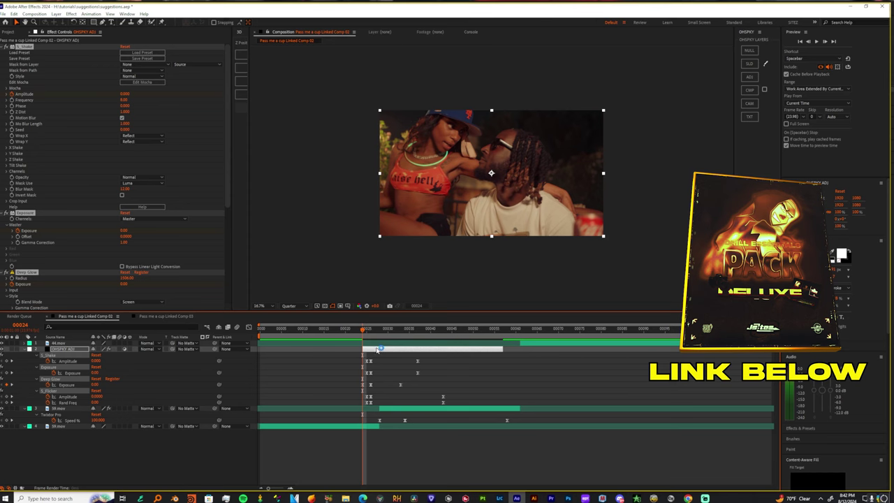
# - Shift the adjustment layer so the shake peaks at frame 28, and move the middle Speed % keyframe to about frame 32
pyautogui.moveTo(377, 349); pyautogui.dragTo(385, 349)
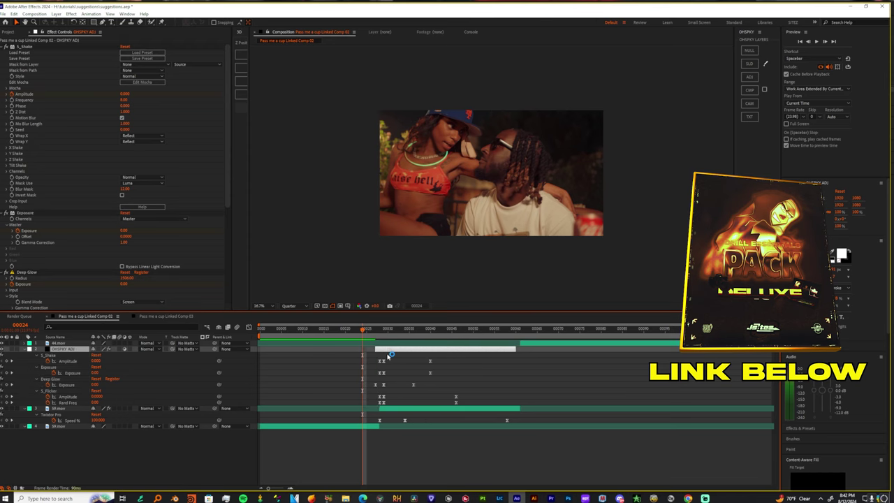
pyautogui.click(372, 329)
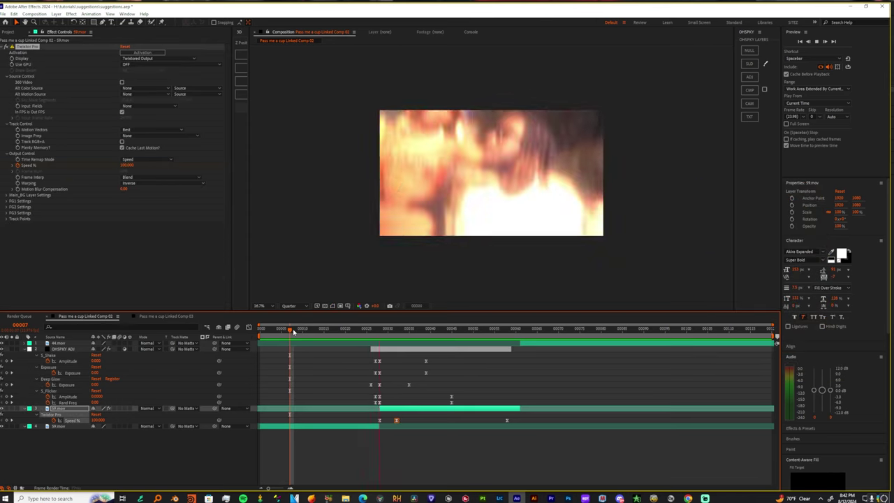
pyautogui.press('space')
# - Add a second adjustment layer directly above the 59.mov part starting at frame 28 and apply S_Hotspots to it
pyautogui.click(379, 331)
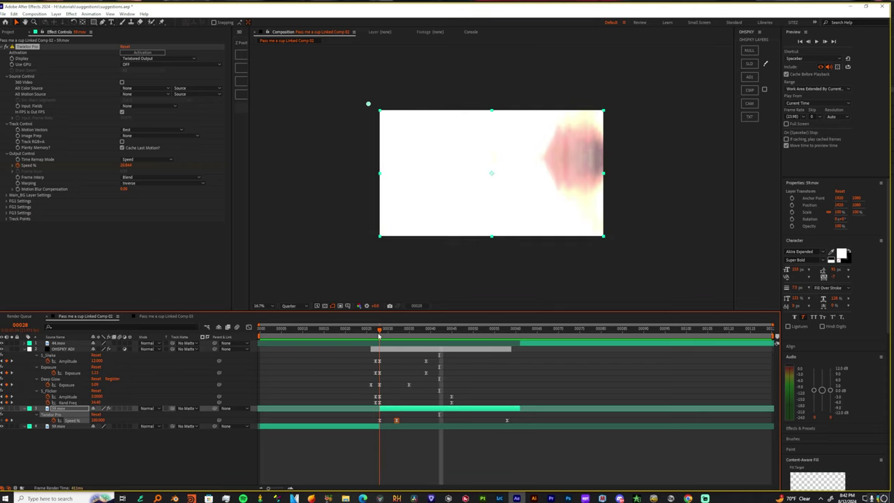
pyautogui.click(398, 409)
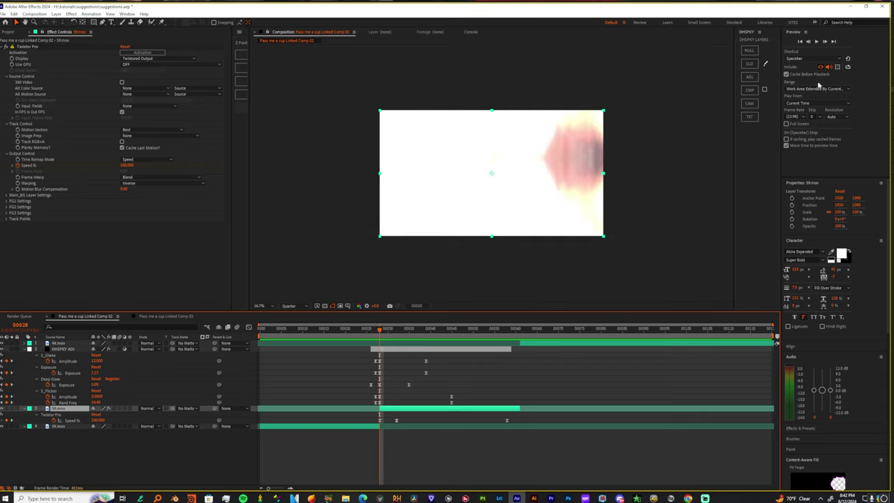
pyautogui.click(749, 77)
pyautogui.hotkey('ctrl', 'space')
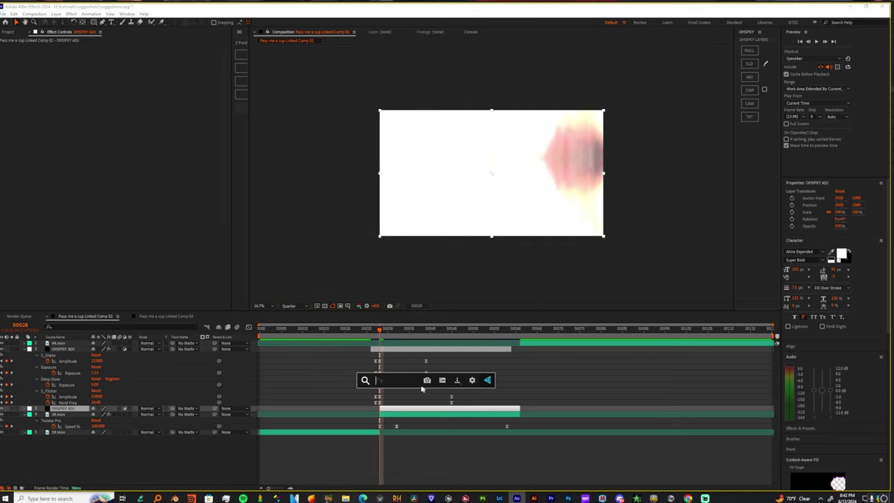
pyautogui.write('hot')
pyautogui.press('Down')
pyautogui.press('Down')
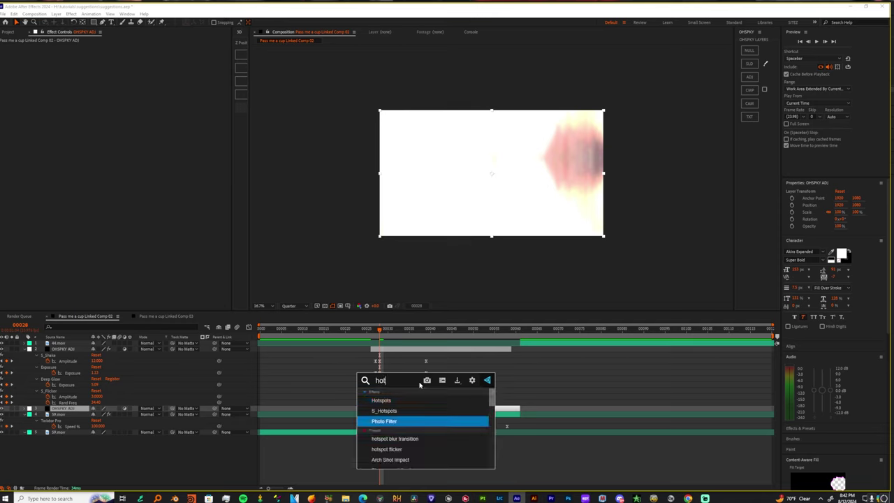
pyautogui.press('Up')
pyautogui.press('Up')
pyautogui.press('Down')
pyautogui.press('Return')
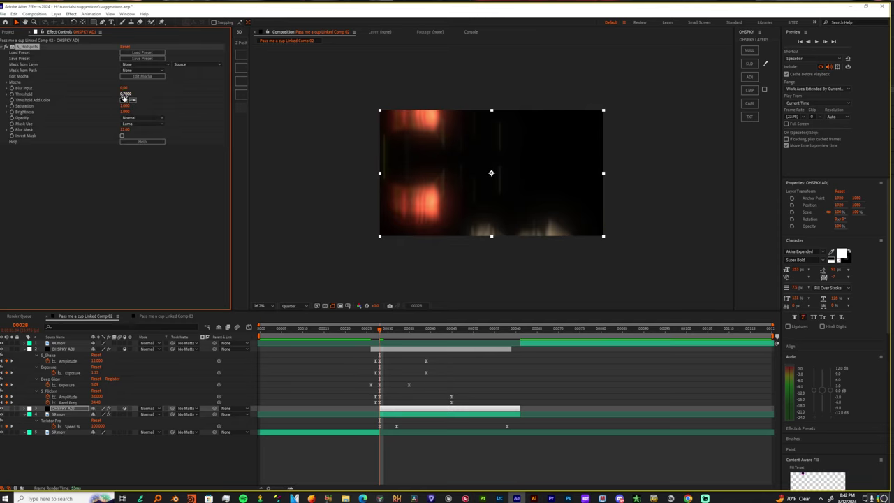
# - Set the S_Hotspots Threshold to 0 and place its keyframe at about frame 42
pyautogui.moveTo(115, 97); pyautogui.dragTo(87, 96)
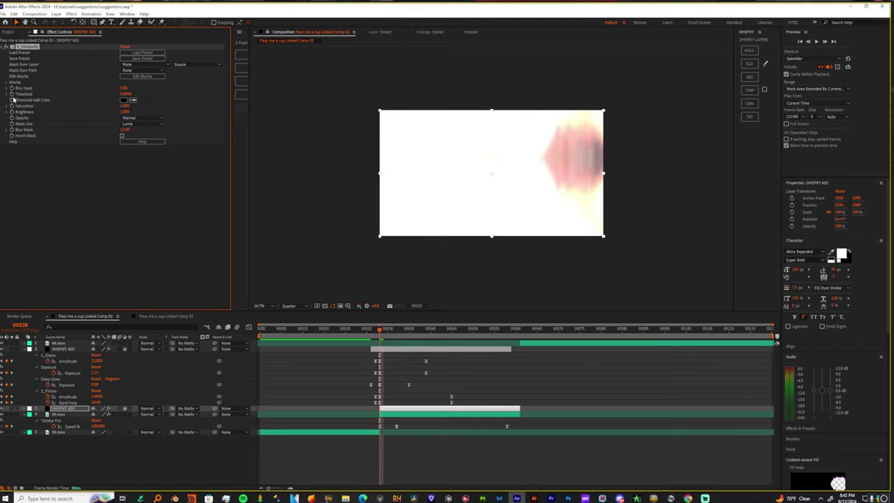
pyautogui.press('u')
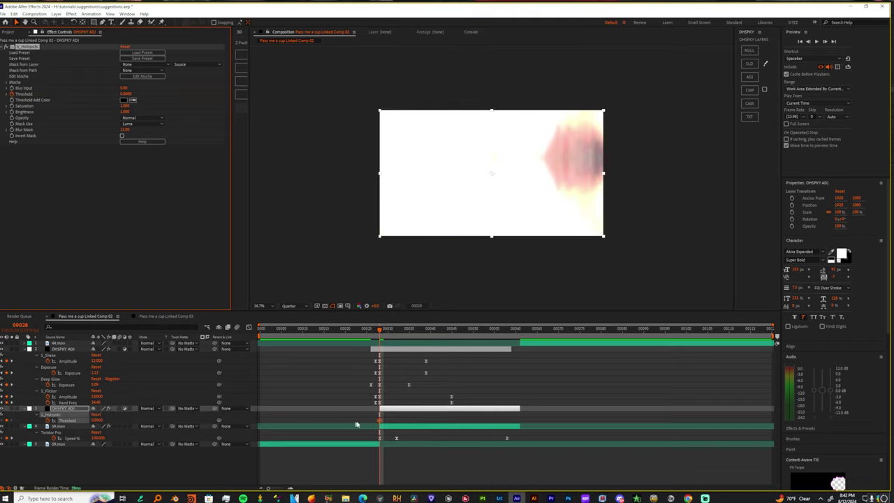
pyautogui.moveTo(379, 421); pyautogui.dragTo(439, 421)
# - Keyframe the S_Hotspots Threshold at 1 on frame 60 and select both Threshold keyframes
pyautogui.moveTo(422, 338); pyautogui.dragTo(516, 340)
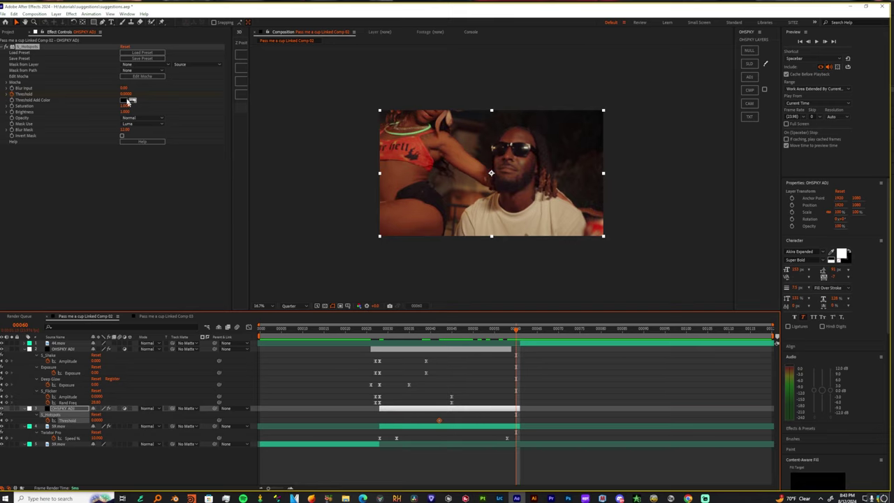
pyautogui.moveTo(124, 98)
pyautogui.mouseDown()
pyautogui.moveTo(150, 99)
pyautogui.moveTo(136, 99)
pyautogui.mouseUp()
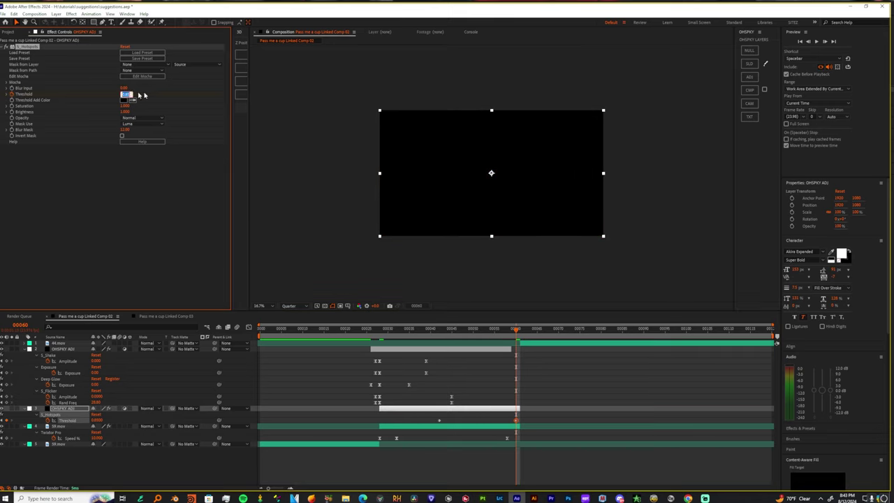
pyautogui.click(185, 190)
pyautogui.moveTo(532, 422); pyautogui.dragTo(402, 418)
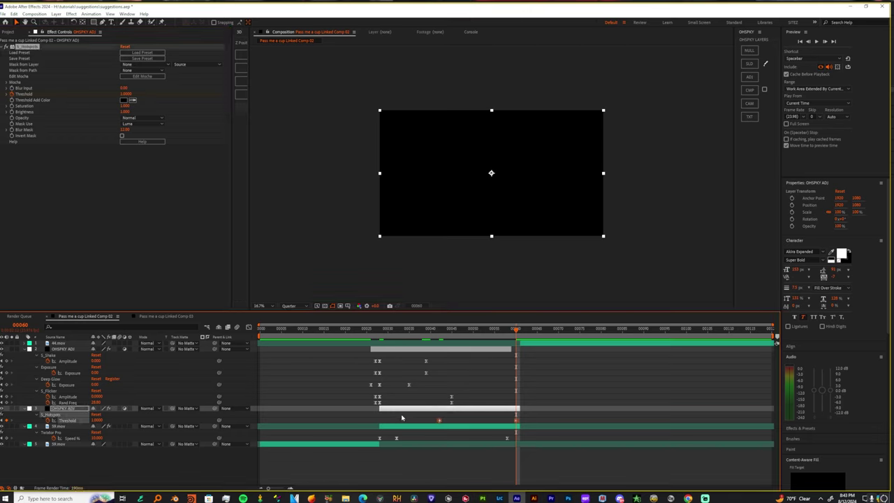
# - Shape the speed curve between the S_Hotspots Threshold keyframes by pulling the first keyframe's ease handle out to the second keyframe
pyautogui.click(248, 327)
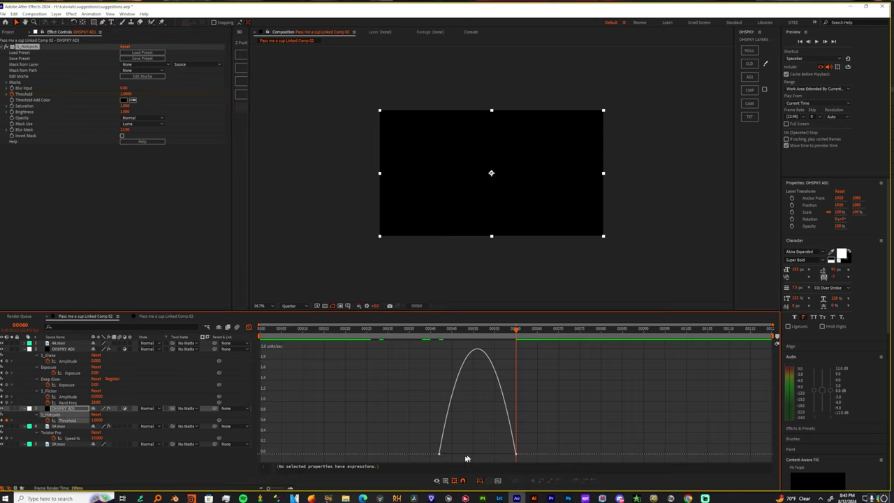
pyautogui.moveTo(409, 438); pyautogui.dragTo(549, 460)
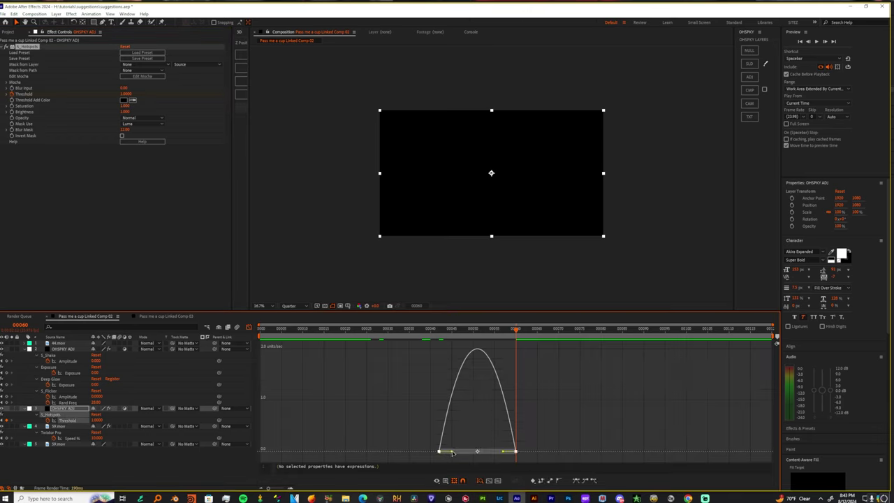
pyautogui.moveTo(452, 453); pyautogui.dragTo(514, 455)
pyautogui.hotkey('shift', 'F3')
# - Step back frame by frame from frame 60 to frame 27 to examine the transition
pyautogui.press('pageup')
pyautogui.press('pageup')
pyautogui.press('pageup')
pyautogui.press('pageup')
pyautogui.press('pageup')
pyautogui.press('pageup')
pyautogui.press('pageup')
pyautogui.press('pageup')
pyautogui.press('pageup')
pyautogui.press('pageup')
pyautogui.press('pageup')
pyautogui.press('pageup')
pyautogui.press('pageup')
pyautogui.press('pageup')
pyautogui.press('pageup')
pyautogui.press('pageup')
pyautogui.press('pageup')
pyautogui.press('pageup')
pyautogui.press('pageup')
pyautogui.press('pageup')
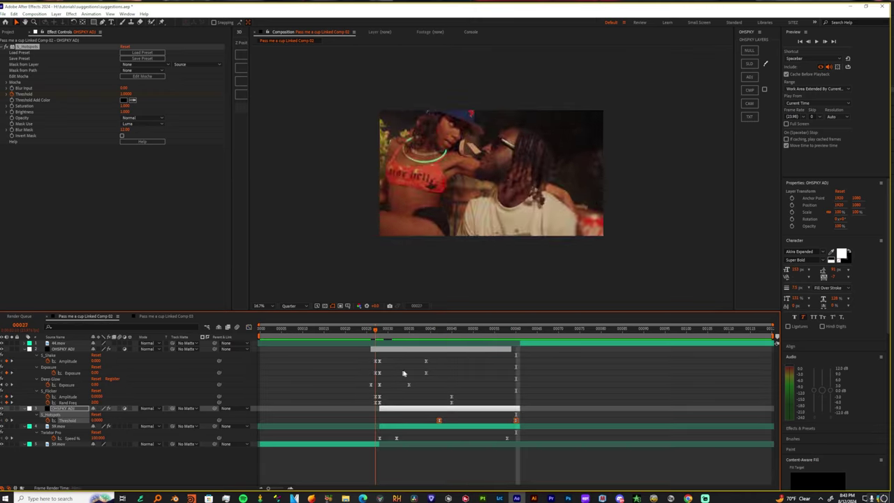
# - Pre-compose the Twixtor-retimed 59.mov segment that starts at frame 28
pyautogui.rightClick(419, 427)
pyautogui.click(443, 381)
pyautogui.press('Return')
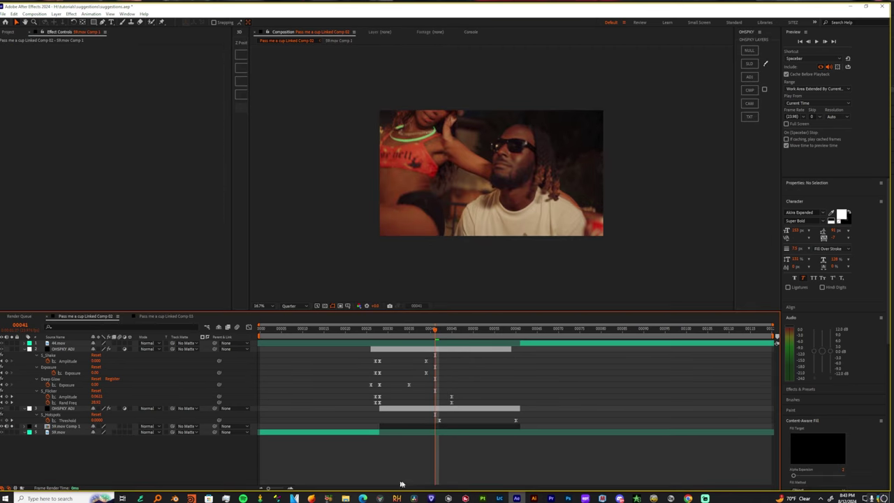
# - Apply Mocha AE to the pre-composed 59.mov segment and launch Mocha with proxy-resolution tracking
pyautogui.click(416, 424)
pyautogui.hotkey('ctrl', 'space')
pyautogui.write('mocha')
pyautogui.click(426, 433)
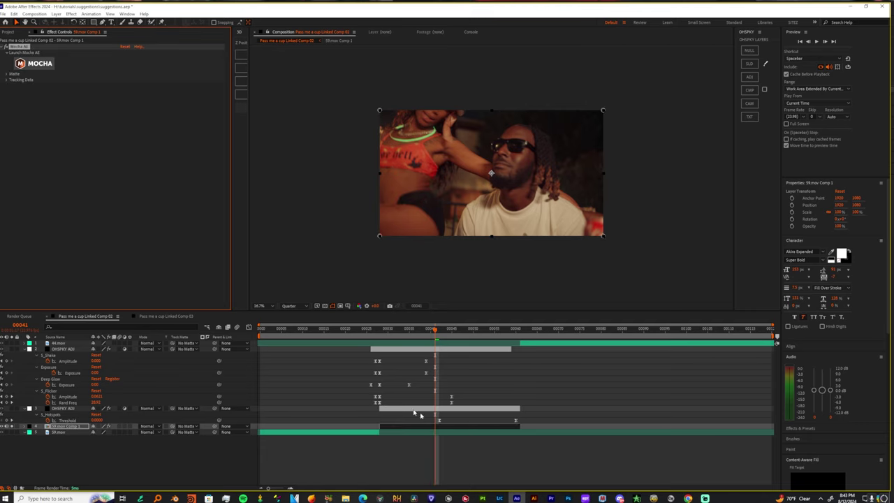
pyautogui.click(34, 63)
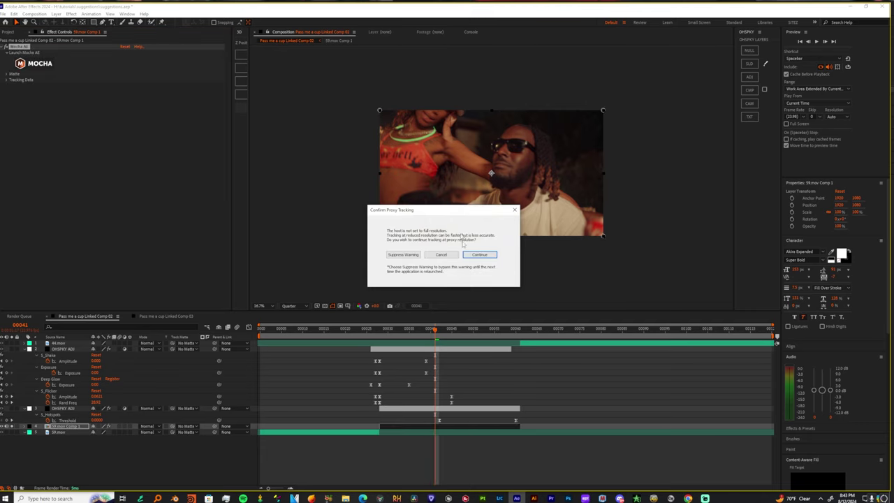
pyautogui.click(478, 255)
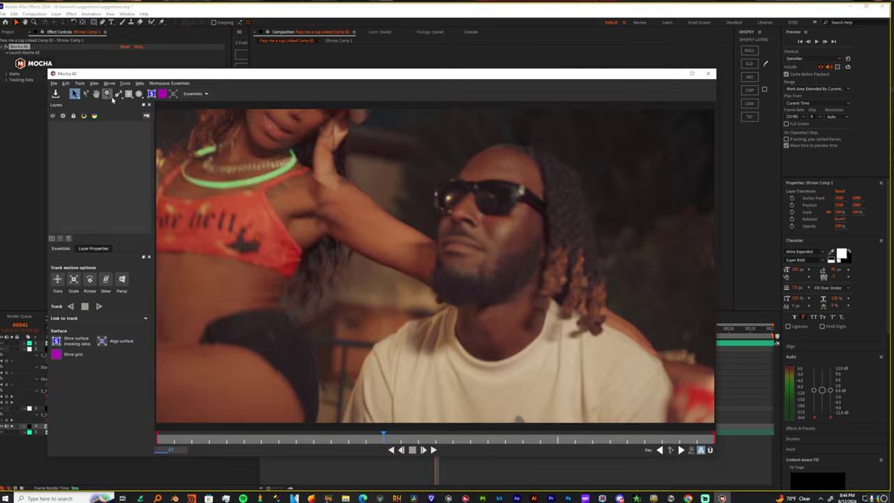
# - Draw a closed tracking spline around the man's head at frame 41 in Mocha
pyautogui.click(536, 146)
pyautogui.click(561, 164)
pyautogui.click(558, 249)
pyautogui.click(490, 301)
pyautogui.click(410, 242)
pyautogui.click(478, 132)
pyautogui.rightClick(536, 144)
# - Track the head spline forward from frame 41, track it backward from there to frame 28, and close Mocha
pyautogui.click(99, 306)
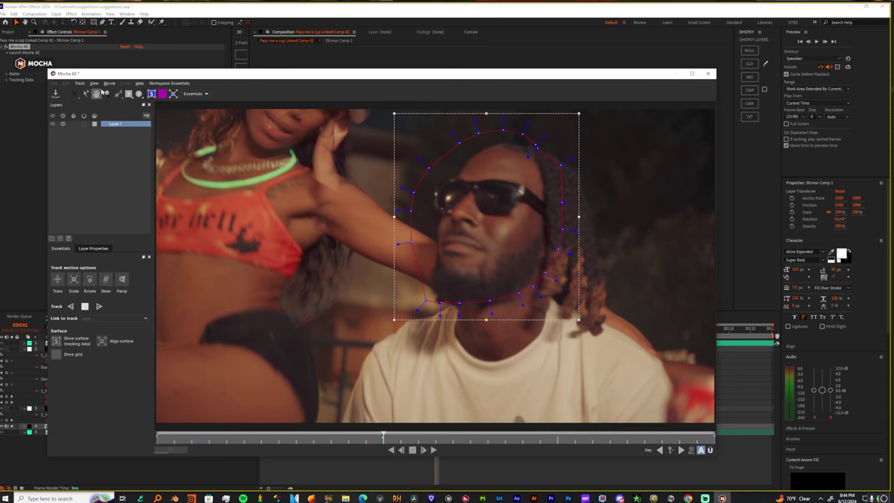
pyautogui.press('t')
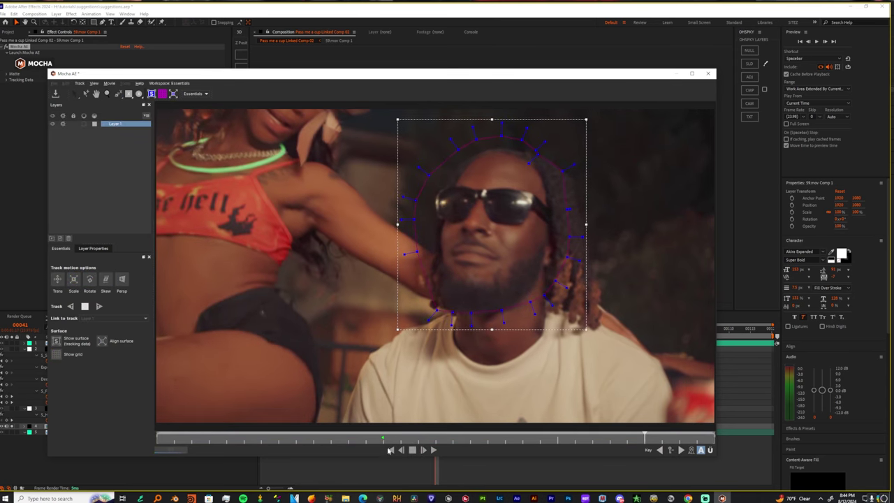
pyautogui.click(382, 438)
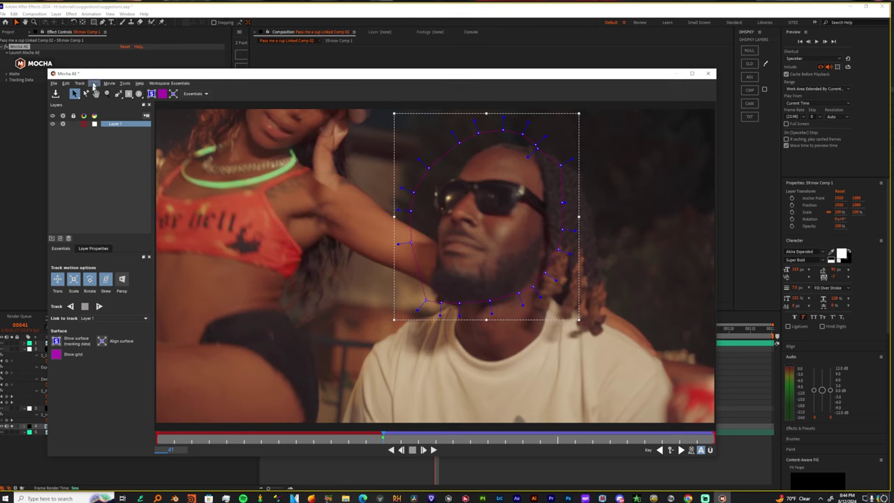
pyautogui.click(80, 83)
pyautogui.click(90, 100)
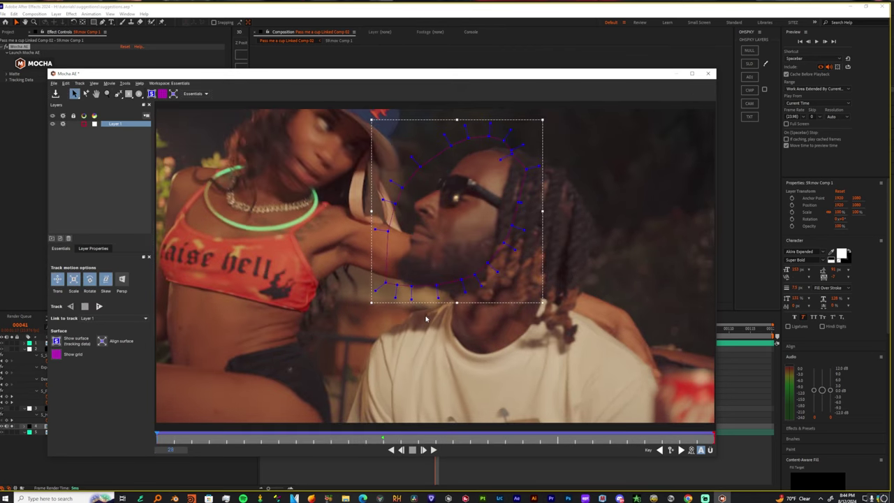
pyautogui.click(707, 73)
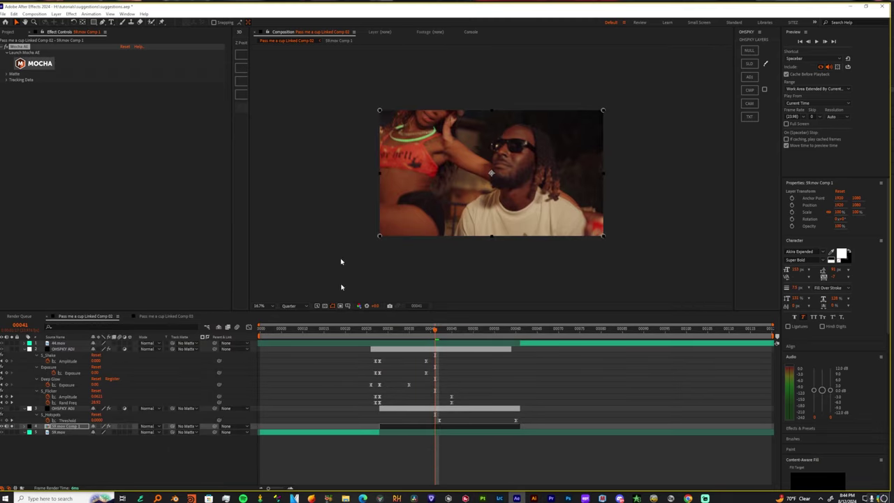
# - Draw a rectangle shape about 1482 by 1440 px around the man's head on a new shape layer
pyautogui.click(442, 458)
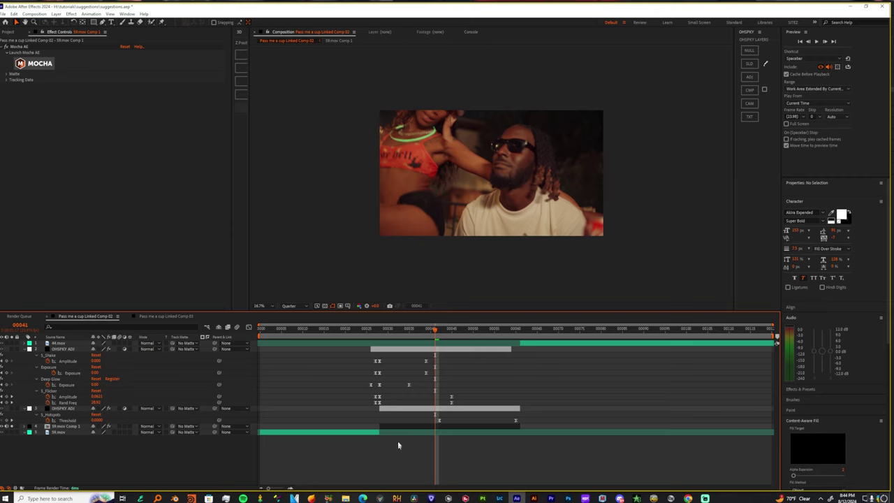
pyautogui.click(95, 23)
pyautogui.moveTo(477, 114)
pyautogui.mouseDown()
pyautogui.moveTo(512, 171)
pyautogui.moveTo(564, 199)
pyautogui.mouseUp()
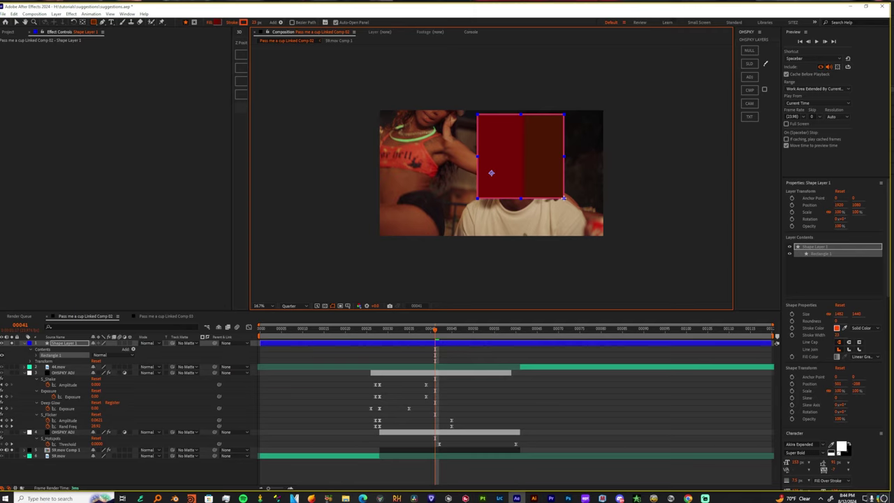
# - Set the rectangle's Gradient Fill opacity to 0% so that only its outline shows
pyautogui.click(36, 356)
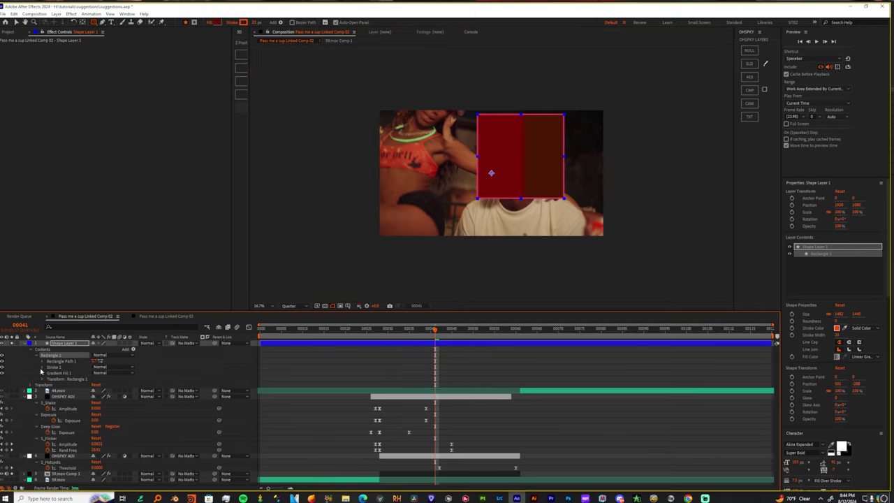
pyautogui.click(43, 367)
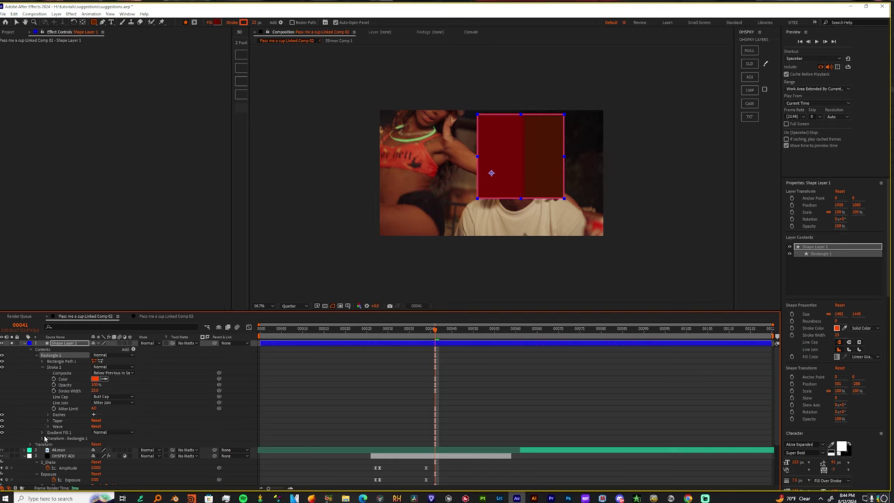
pyautogui.click(40, 433)
pyautogui.scroll(-2, 85, 437)
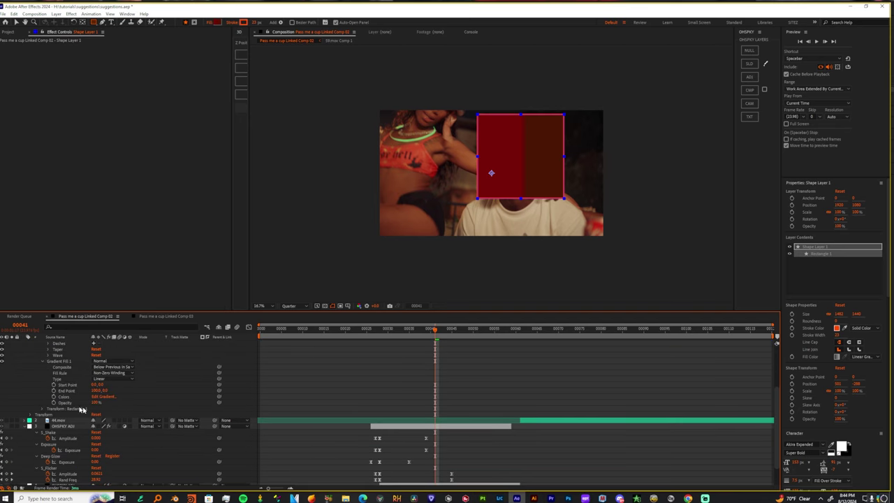
pyautogui.moveTo(94, 403); pyautogui.dragTo(54, 402)
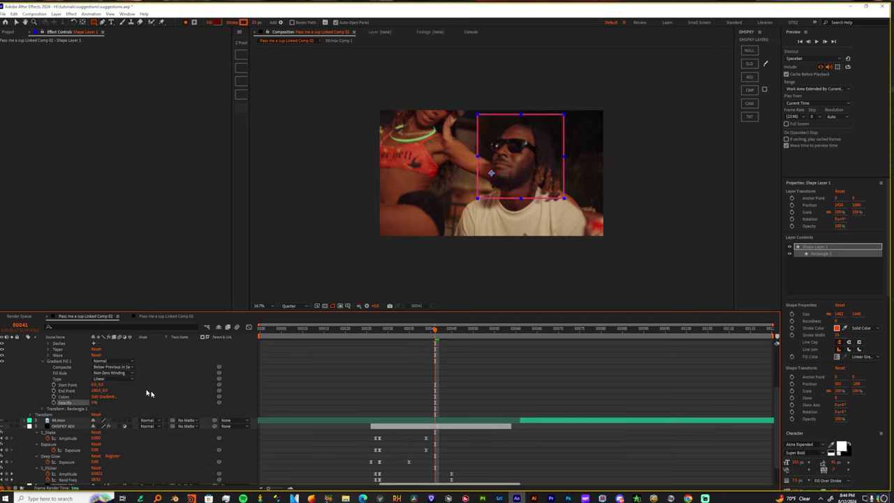
pyautogui.click(234, 395)
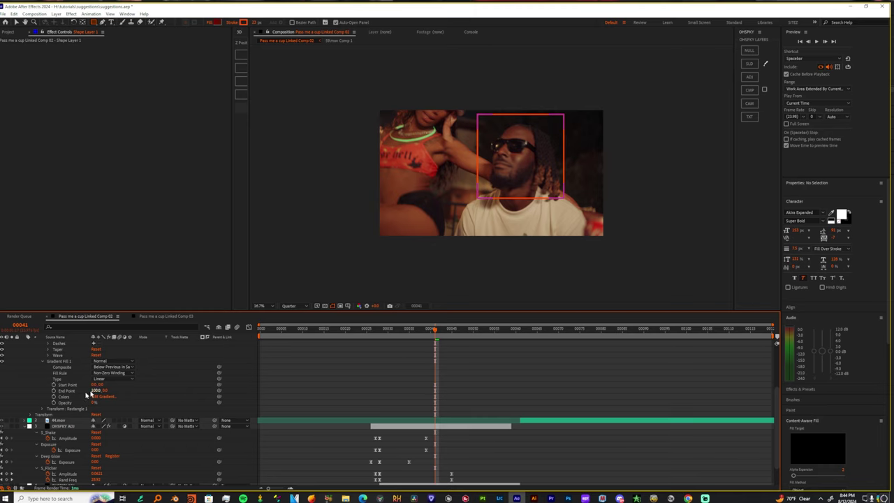
# - Set the rectangle's stroke width to 75 and its stroke color to yellow
pyautogui.scroll(1, 76, 396)
pyautogui.scroll(3, 96, 370)
pyautogui.moveTo(98, 390); pyautogui.dragTo(119, 393)
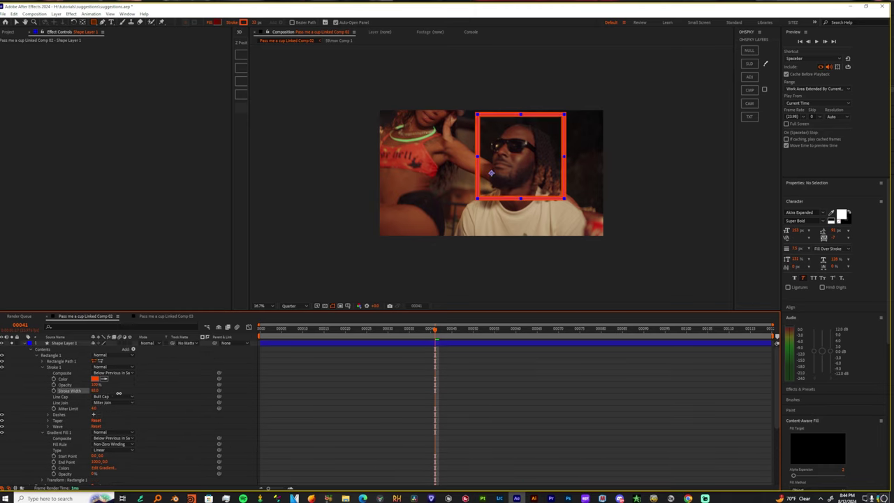
pyautogui.click(97, 378)
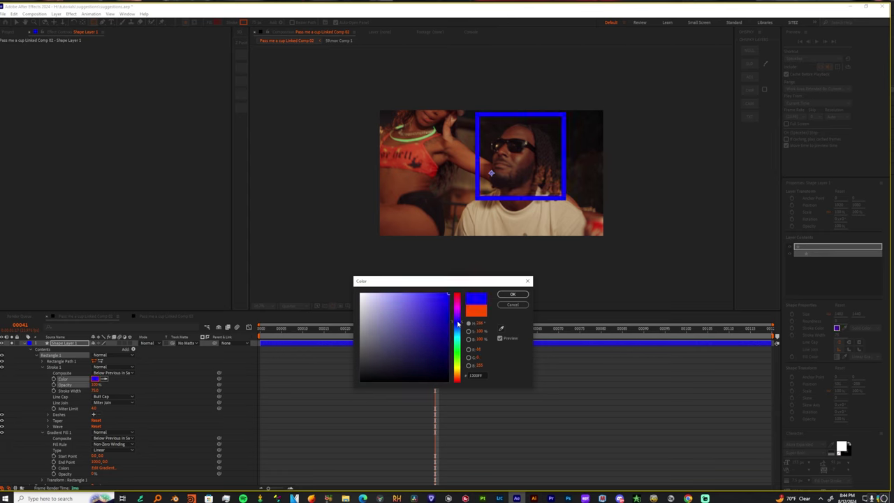
pyautogui.moveTo(458, 320)
pyautogui.mouseDown()
pyautogui.moveTo(457, 337)
pyautogui.moveTo(417, 339)
pyautogui.moveTo(417, 281)
pyautogui.mouseUp()
pyautogui.press('Escape')
# - Set the rectangle stroke's line cap to Round Cap and its line join to Bevel Join
pyautogui.click(115, 396)
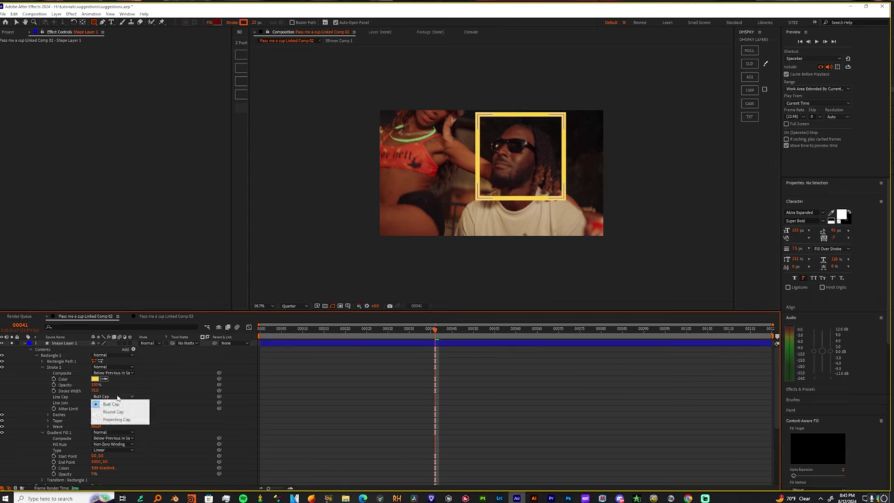
pyautogui.click(121, 397)
pyautogui.click(122, 397)
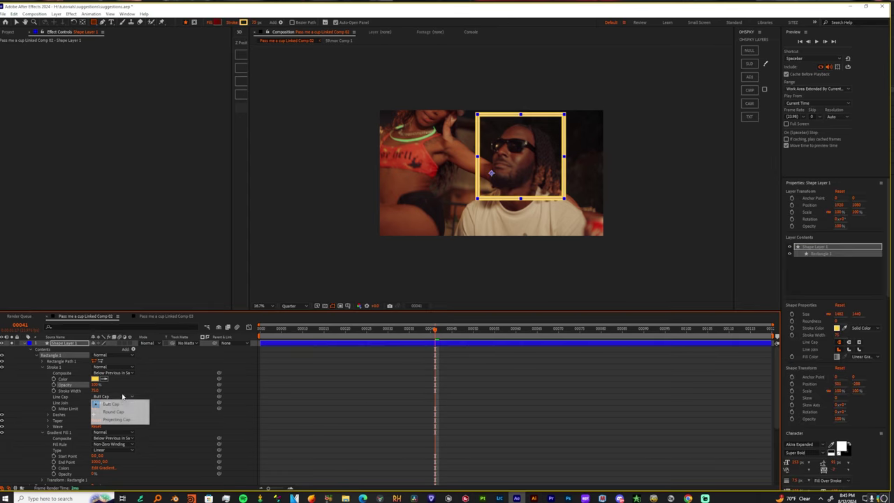
pyautogui.click(120, 410)
pyautogui.click(123, 403)
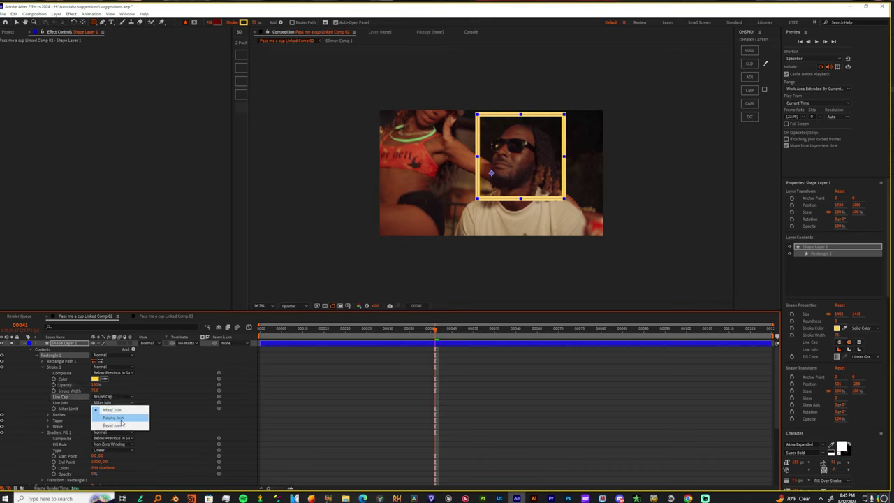
pyautogui.click(122, 417)
pyautogui.click(127, 404)
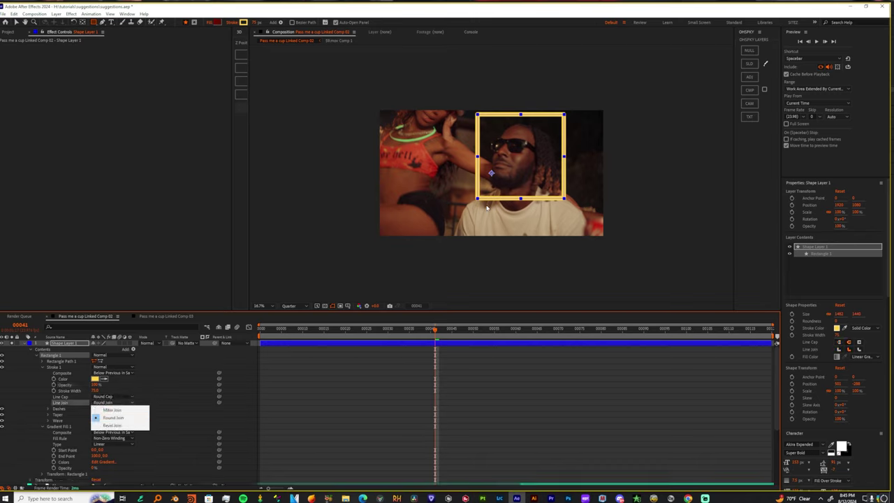
pyautogui.click(167, 420)
pyautogui.click(117, 404)
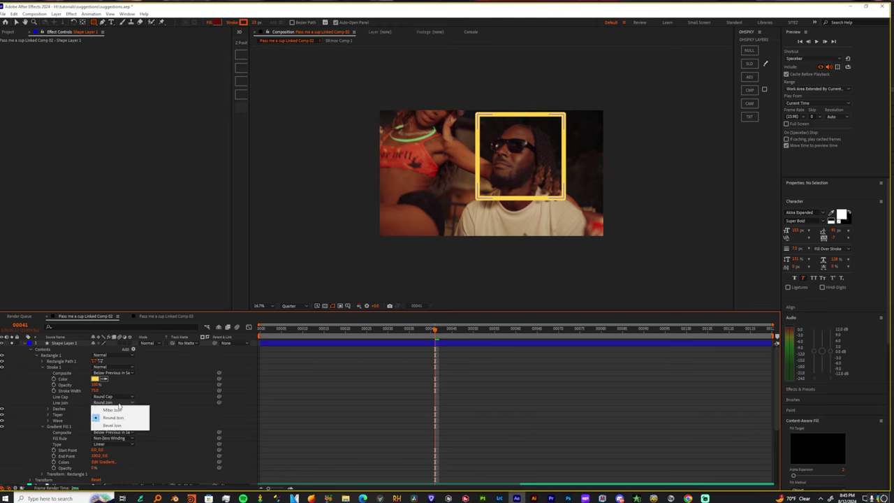
pyautogui.click(127, 426)
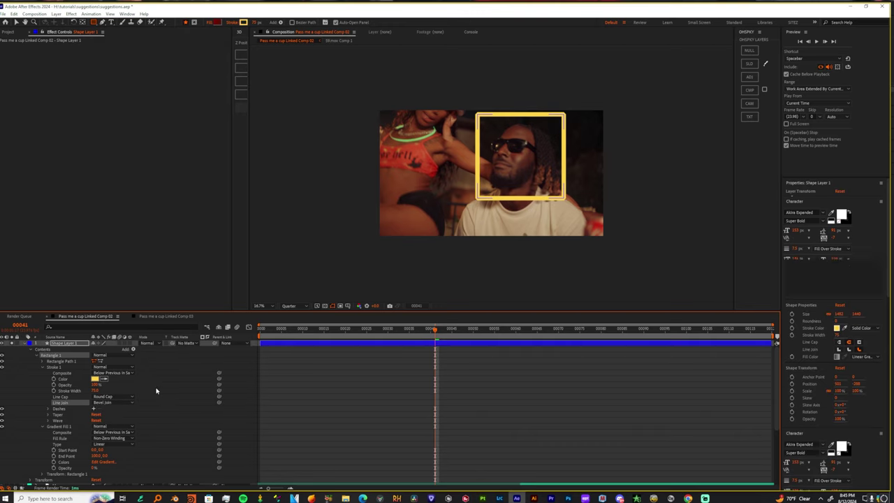
# - Split the shape layer at frame 28 and delete the part before it
pyautogui.click(24, 346)
pyautogui.moveTo(393, 331); pyautogui.dragTo(379, 335)
pyautogui.click(387, 342)
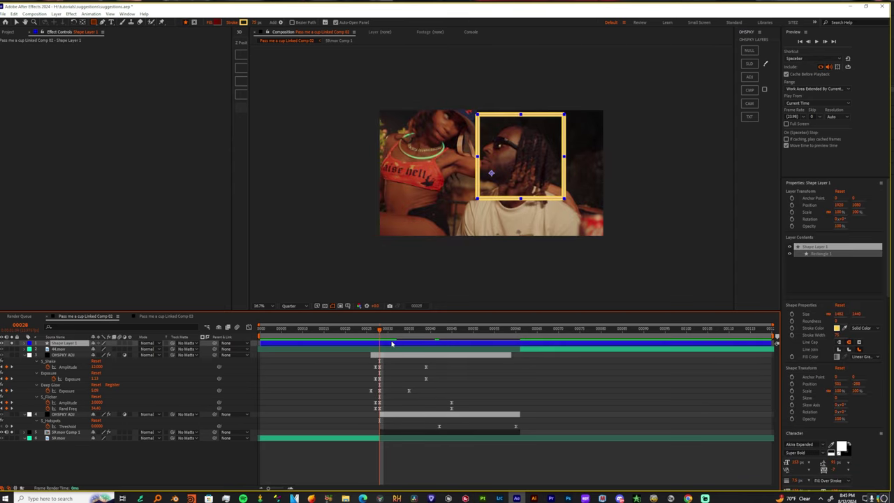
pyautogui.hotkey('ctrl', 'shift', 'd')
pyautogui.click(359, 350)
pyautogui.press('Delete')
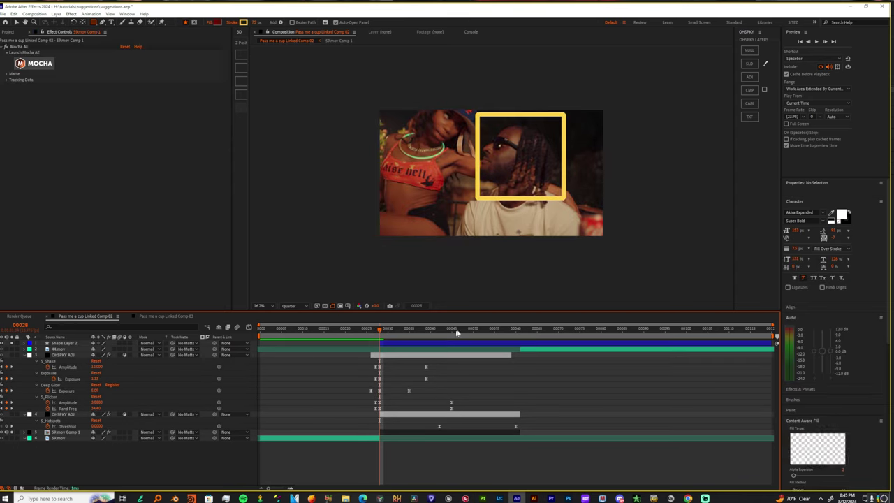
# - Split the shape layer at frame 62 and delete the part after it
pyautogui.click(522, 330)
pyautogui.click(524, 343)
pyautogui.hotkey('ctrl', 'shift', 'd')
pyautogui.press('Delete')
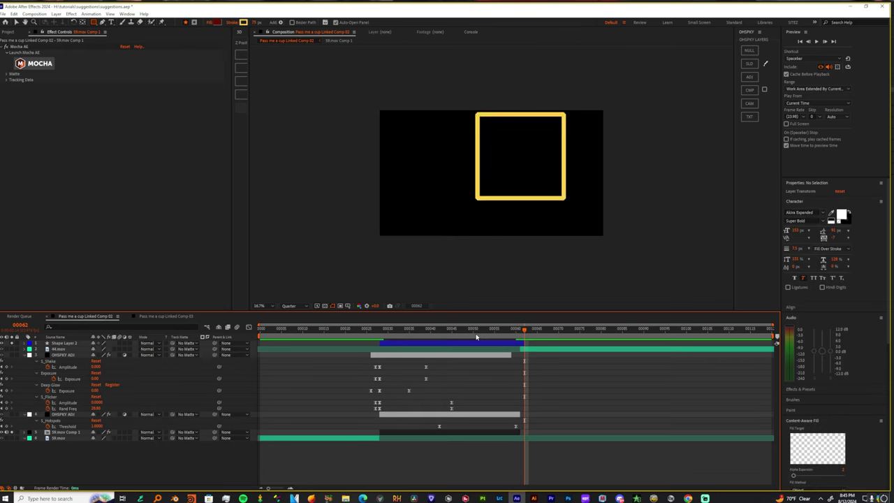
# - Try scaling the yellow rectangle's shape layer at frame 34
pyautogui.moveTo(476, 330); pyautogui.dragTo(405, 356)
pyautogui.click(395, 343)
pyautogui.press('s')
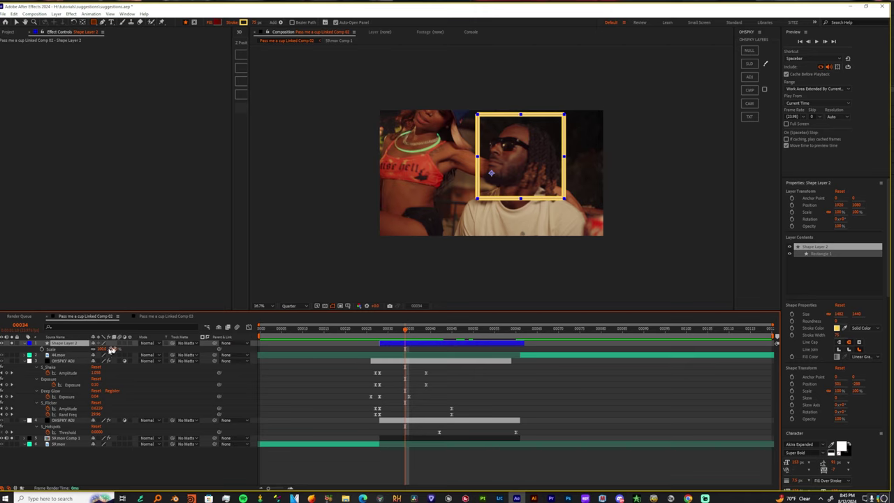
pyautogui.moveTo(102, 349); pyautogui.dragTo(94, 349)
pyautogui.hotkey('ctrl', 'z')
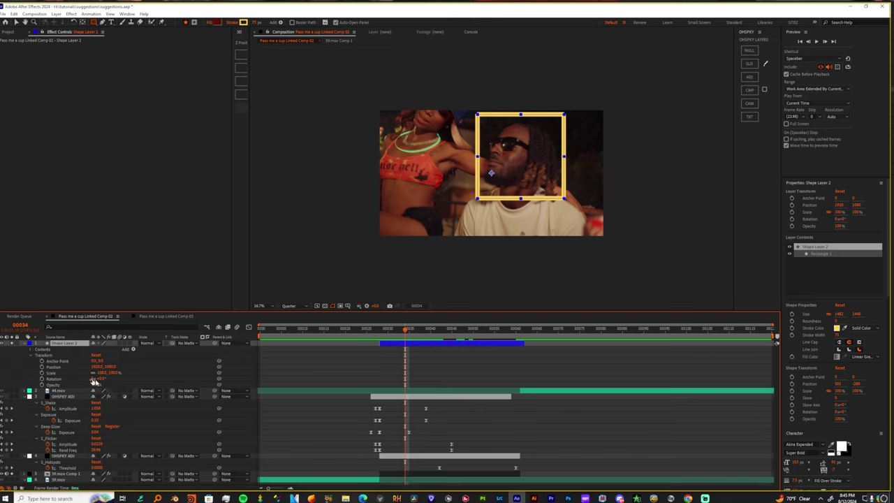
# - Set the yellow rectangle's stroke width to 77 and enlarge its path size to about 1508 by 1465
pyautogui.click(31, 350)
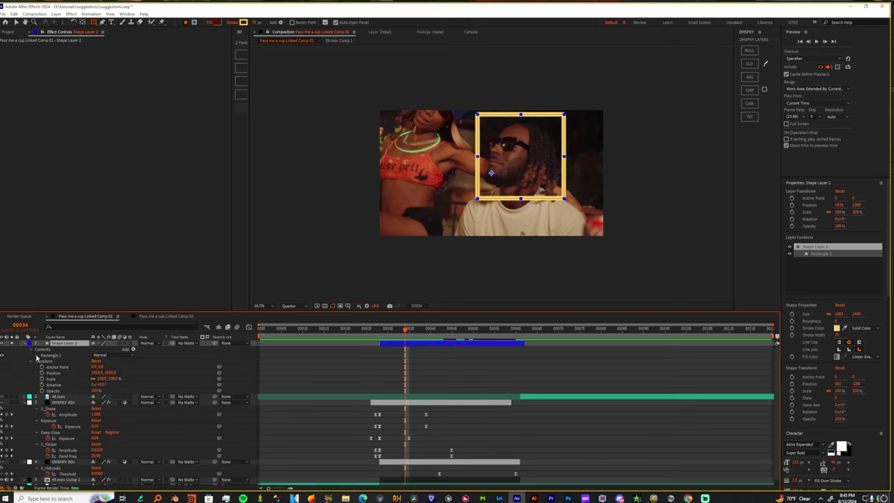
pyautogui.click(37, 356)
pyautogui.click(45, 367)
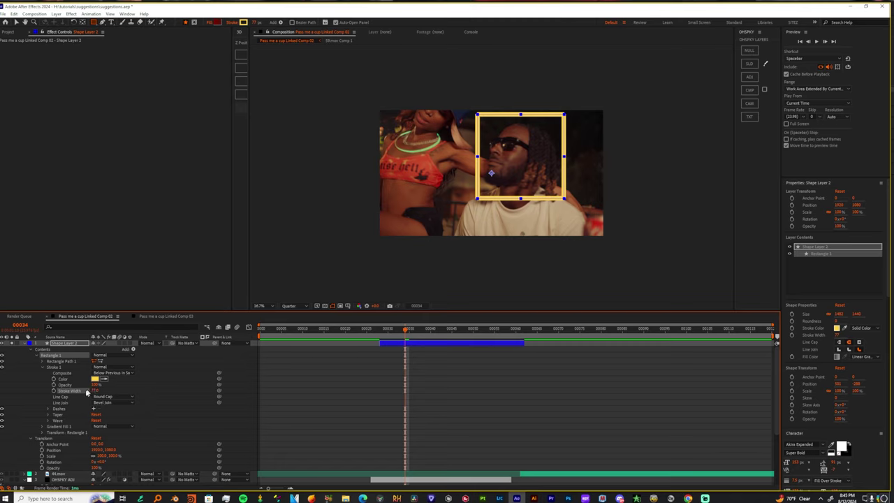
pyautogui.click(42, 361)
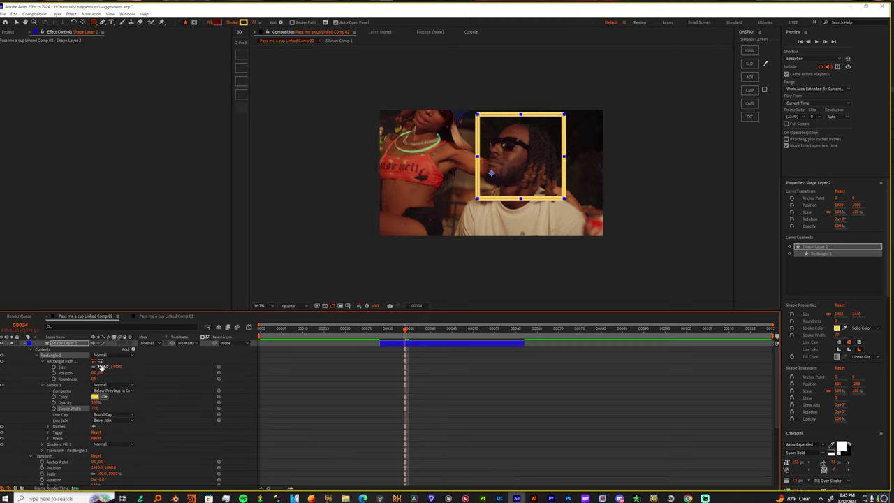
pyautogui.moveTo(101, 366)
pyautogui.mouseDown()
pyautogui.moveTo(47, 375)
pyautogui.moveTo(124, 398)
pyautogui.moveTo(35, 376)
pyautogui.moveTo(62, 349)
pyautogui.moveTo(49, 359)
pyautogui.moveTo(107, 366)
pyautogui.moveTo(97, 361)
pyautogui.mouseUp()
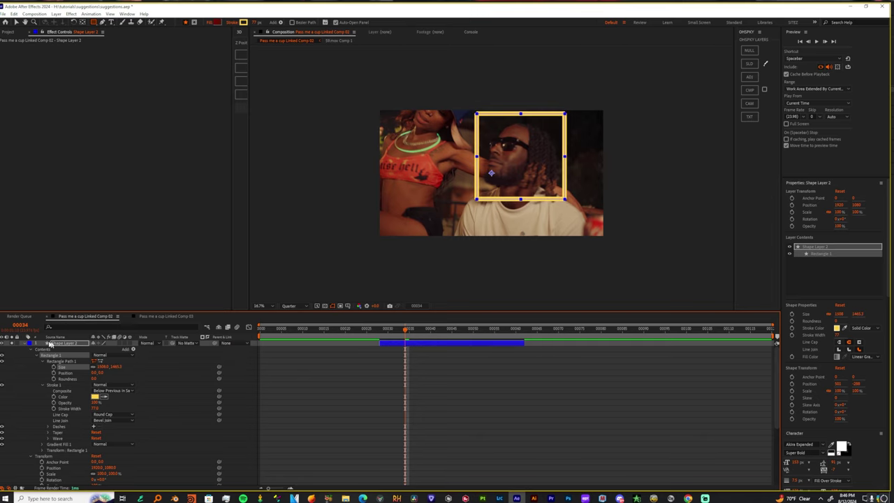
pyautogui.click(20, 347)
# - Move the shape layer's anchor point to the centre of the yellow rectangle, at about 486, -276
pyautogui.press('v')
pyautogui.click(25, 343)
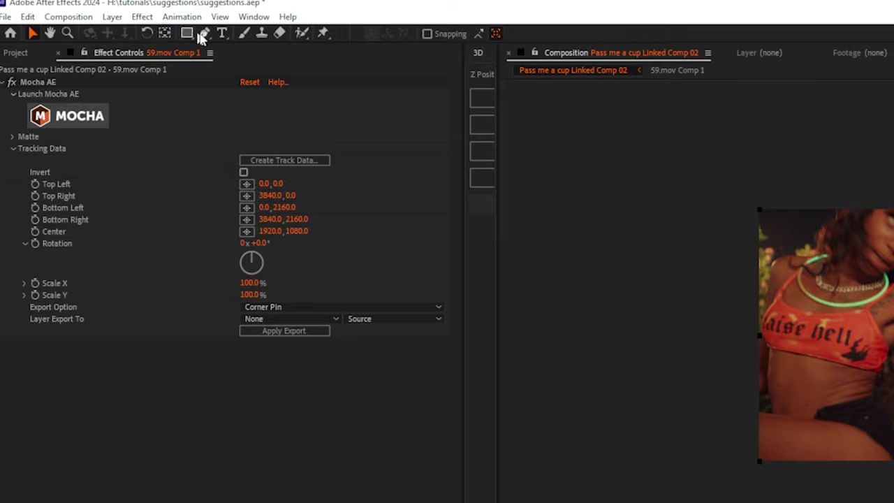
pyautogui.click(164, 33)
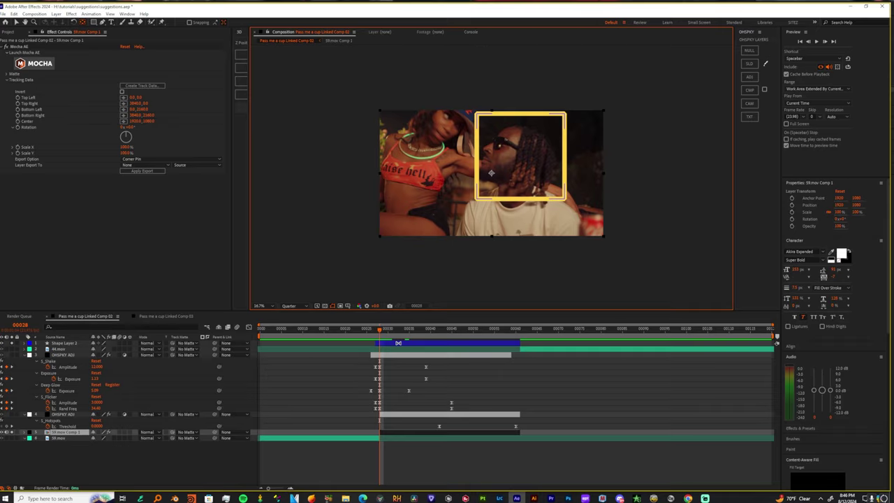
pyautogui.click(398, 342)
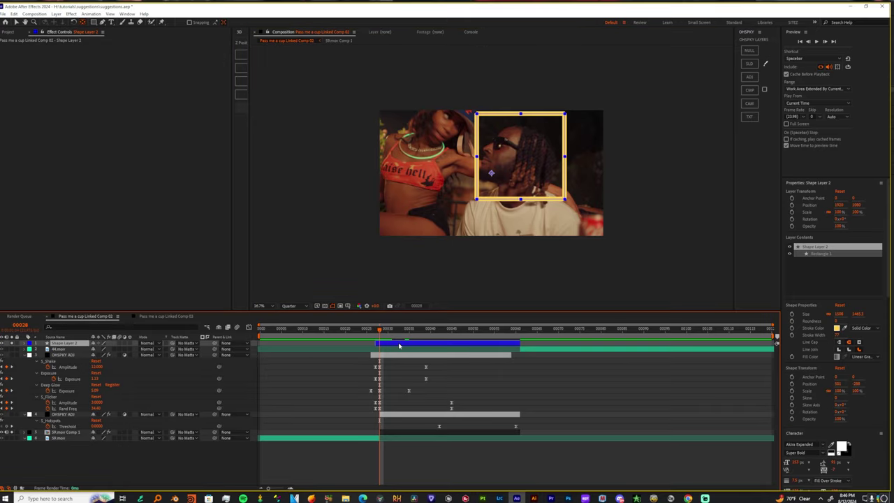
pyautogui.moveTo(514, 172); pyautogui.dragTo(519, 158)
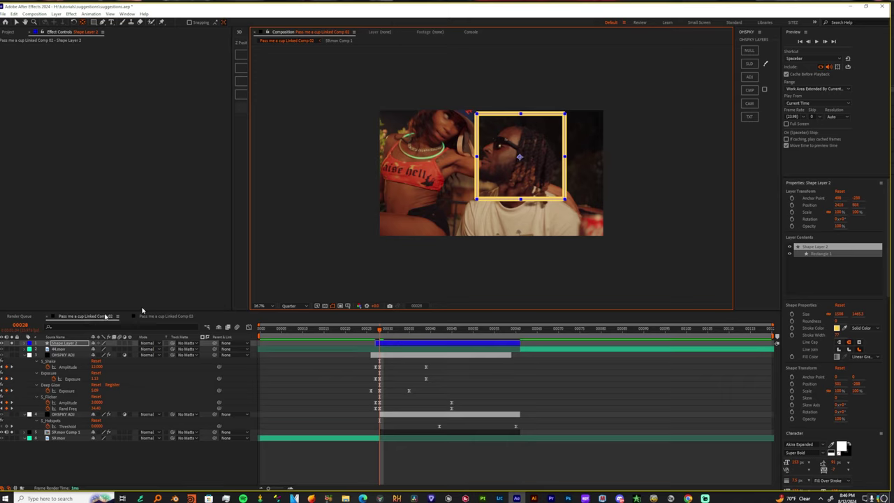
pyautogui.click(68, 343)
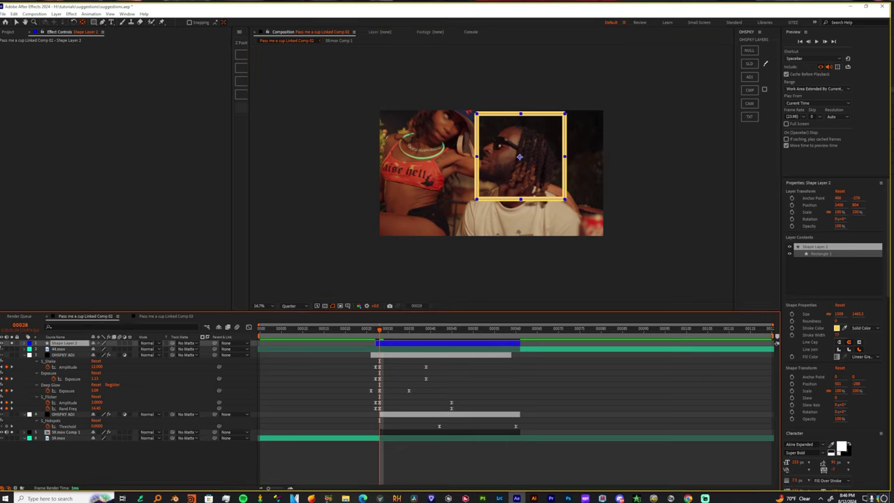
# - Create Mocha AE track data from Layer 1 on 59.mov Comp 1
pyautogui.click(62, 434)
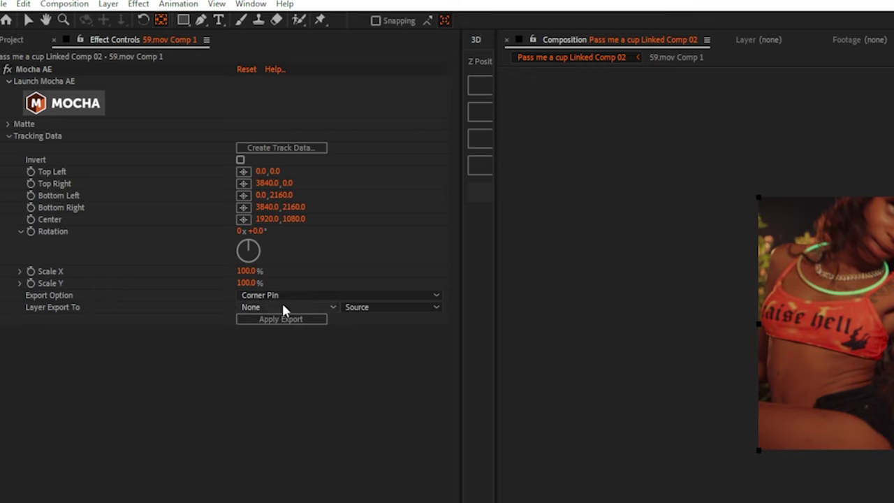
pyautogui.click(142, 159)
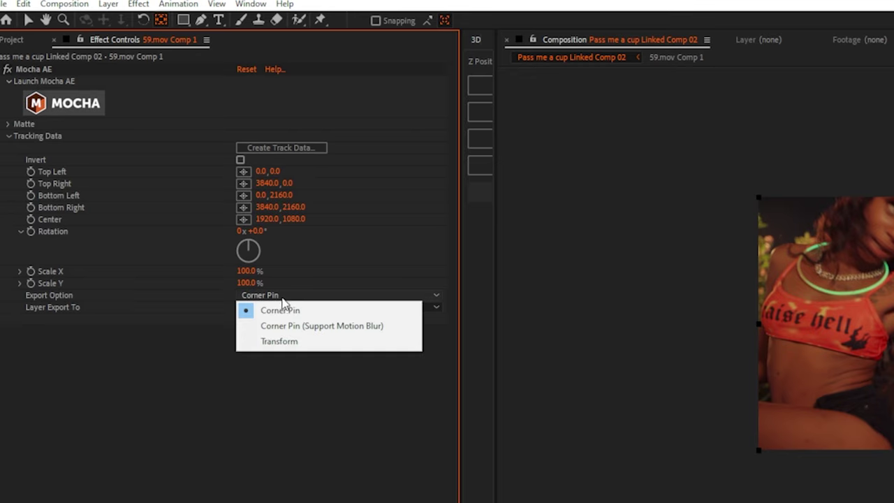
pyautogui.click(263, 147)
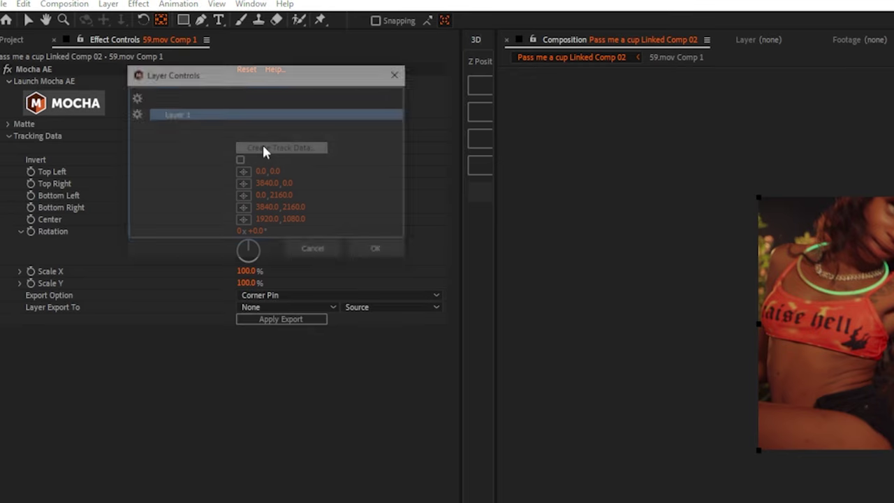
pyautogui.click(367, 246)
# - Set the Mocha export option to Transform, target Shape Layer 2 and apply the export
pyautogui.click(286, 294)
pyautogui.click(273, 354)
pyautogui.click(261, 296)
pyautogui.click(272, 341)
pyautogui.click(279, 307)
pyautogui.click(286, 342)
pyautogui.click(282, 319)
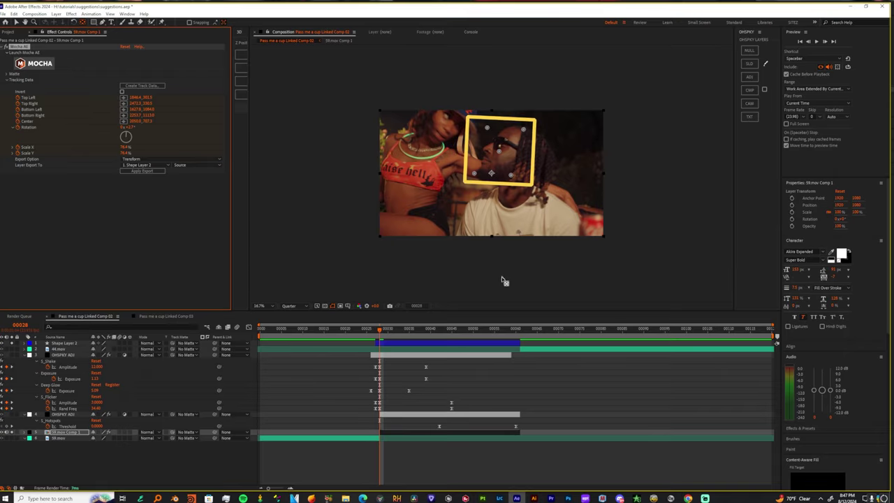
# - Preview the tracked frame and move the shape layer below both adjustment layers, directly above 59.mov Comp 1
pyautogui.press('space')
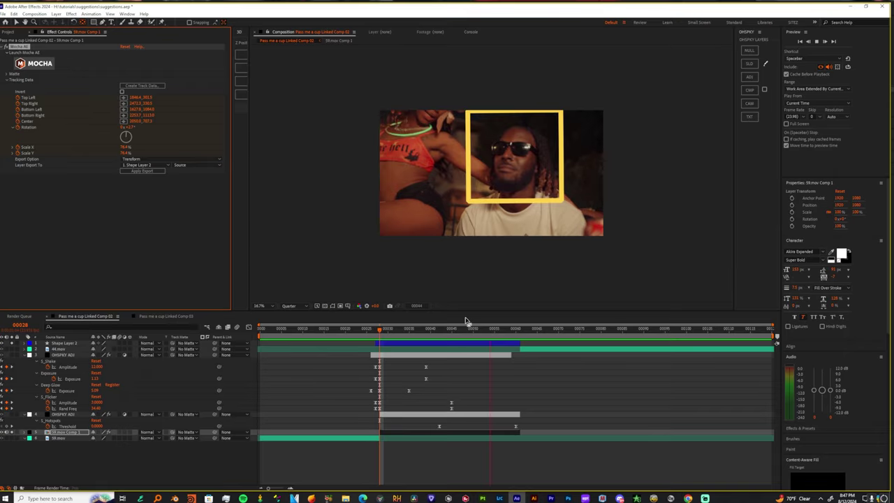
pyautogui.moveTo(433, 329); pyautogui.dragTo(387, 358)
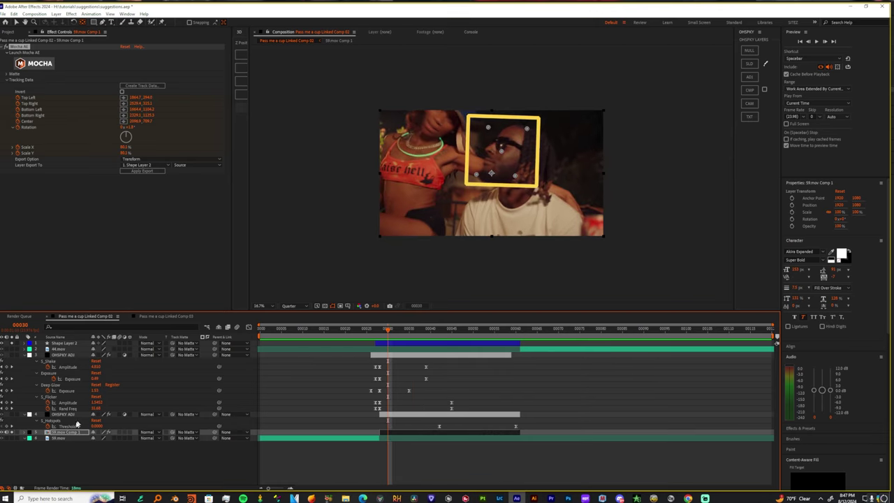
pyautogui.moveTo(63, 343); pyautogui.dragTo(72, 428)
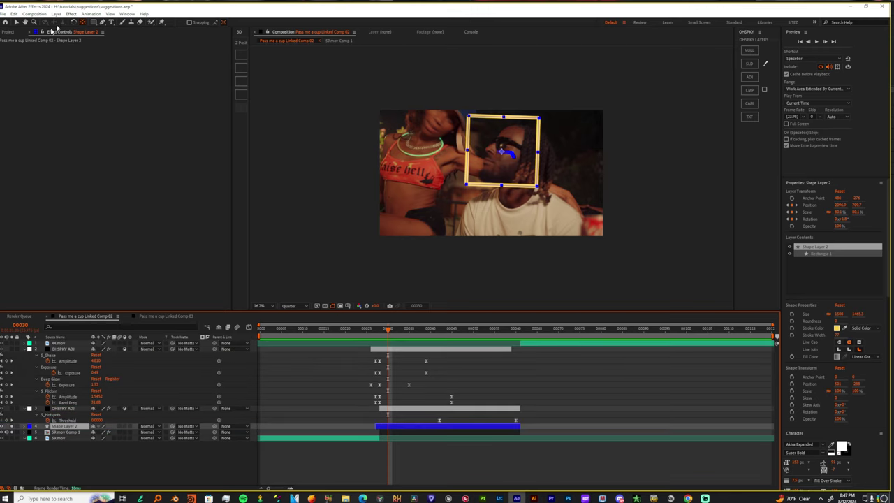
pyautogui.click(13, 22)
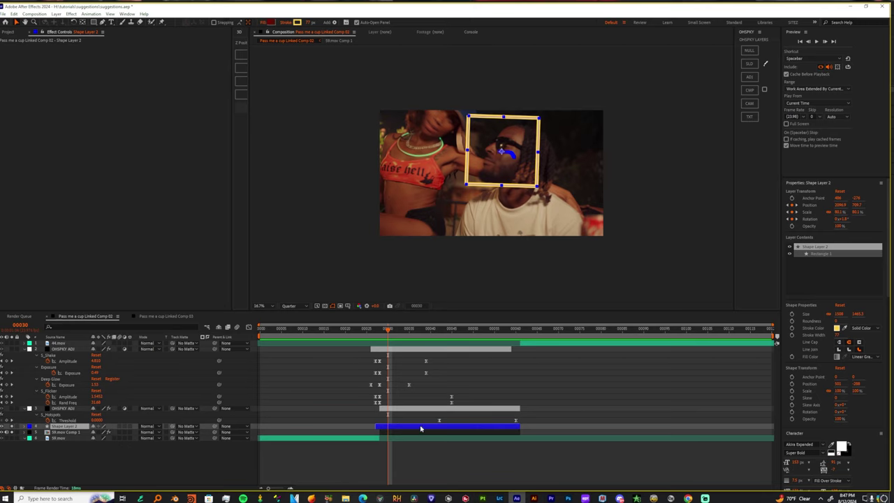
# - Apply Optical Glow to the shape layer with alpha channel Extend (Unmult), amount about 12.5 and size about 93
pyautogui.hotkey('ctrl', 'space')
pyautogui.write('optical')
pyautogui.press('Return')
pyautogui.click(148, 201)
pyautogui.click(140, 230)
pyautogui.hotkey('ctrl', 'z')
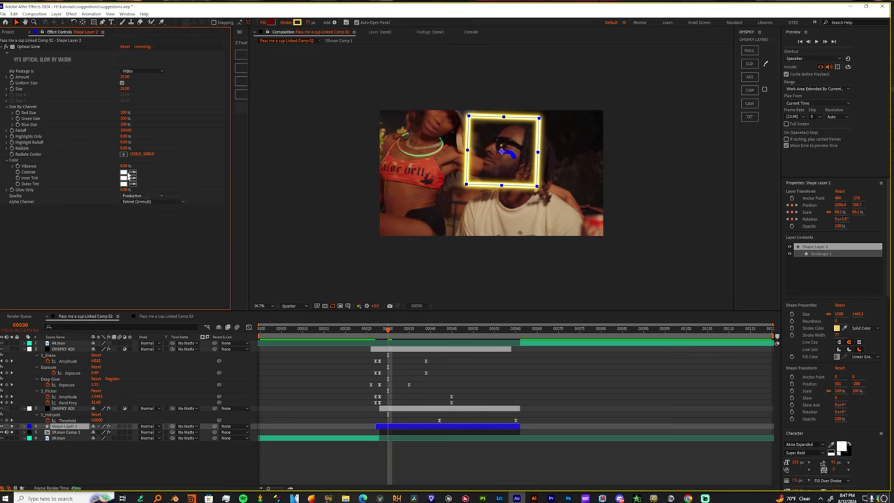
pyautogui.moveTo(125, 89); pyautogui.dragTo(59, 92)
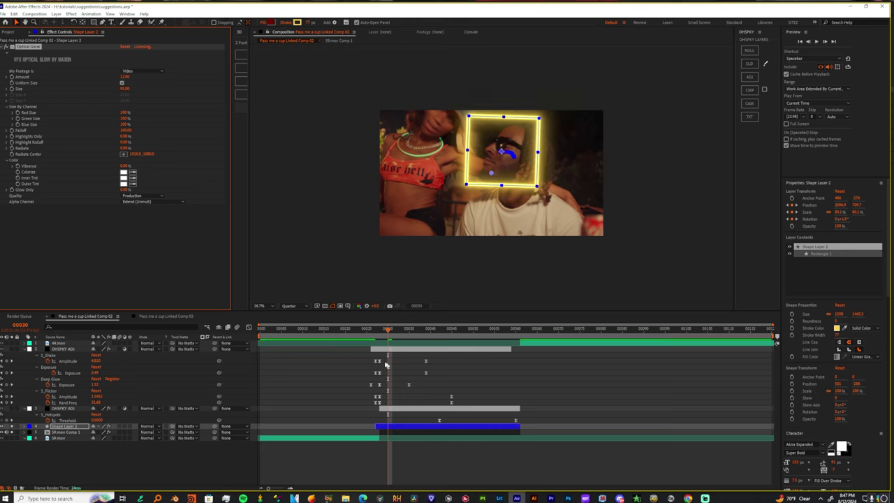
# - Go to frame 28 and expand the shape layer's Rectangle Path 1 and Stroke 1 properties in the timeline
pyautogui.moveTo(388, 333)
pyautogui.mouseDown()
pyautogui.moveTo(412, 332)
pyautogui.moveTo(379, 333)
pyautogui.mouseUp()
pyautogui.click(63, 427)
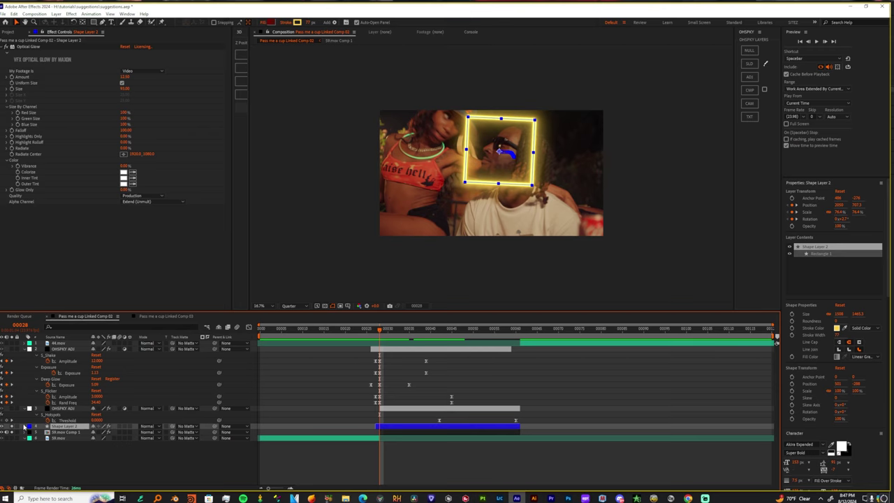
pyautogui.press('u')
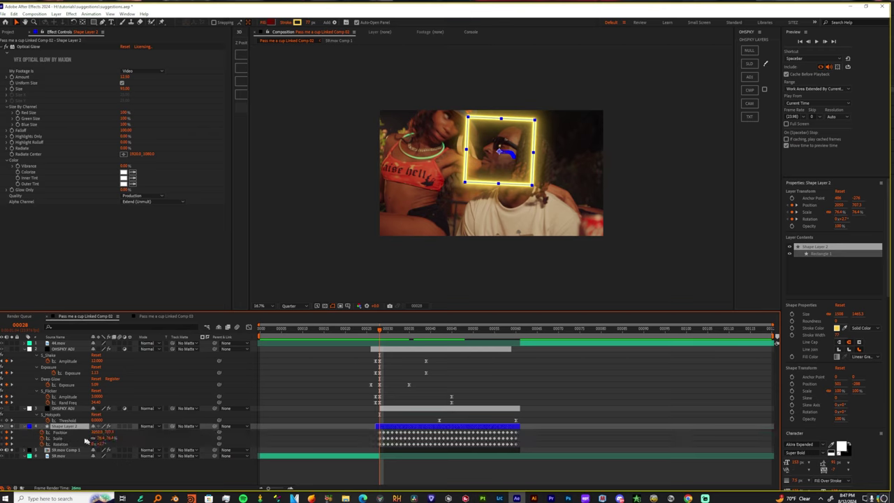
pyautogui.click(27, 425)
pyautogui.click(26, 426)
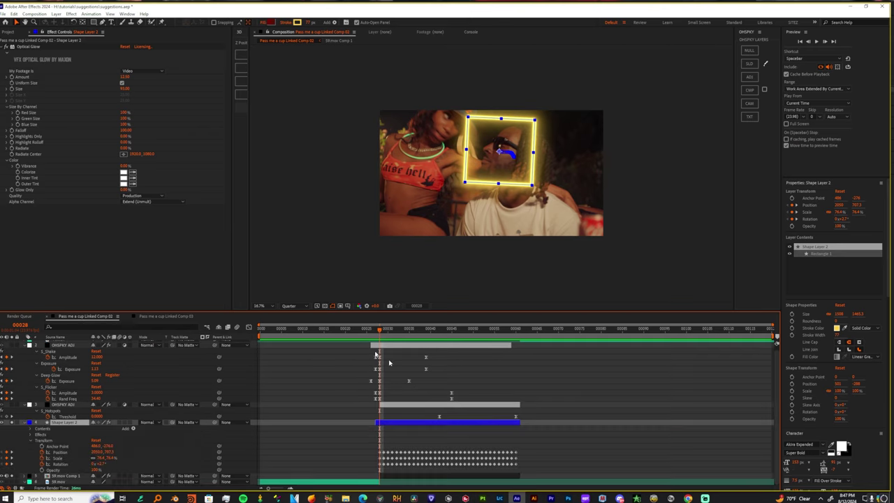
pyautogui.click(32, 428)
pyautogui.click(37, 436)
pyautogui.scroll(-1, 38, 438)
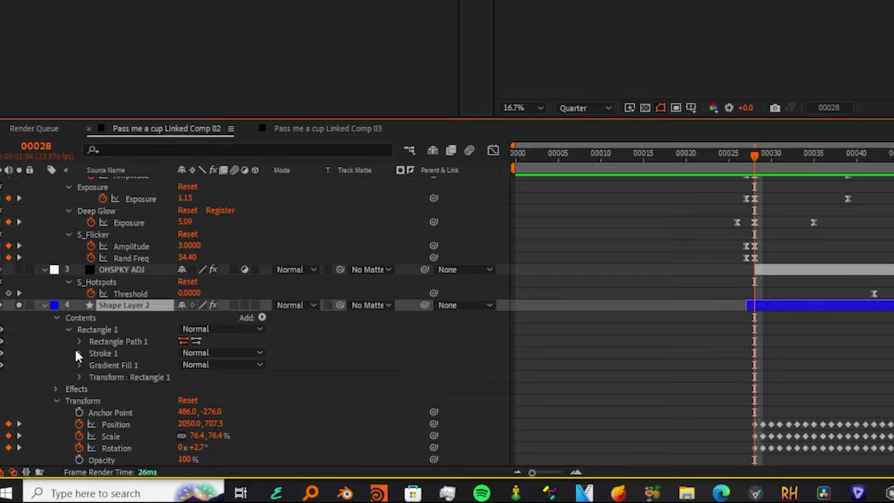
pyautogui.click(50, 386)
pyautogui.click(56, 386)
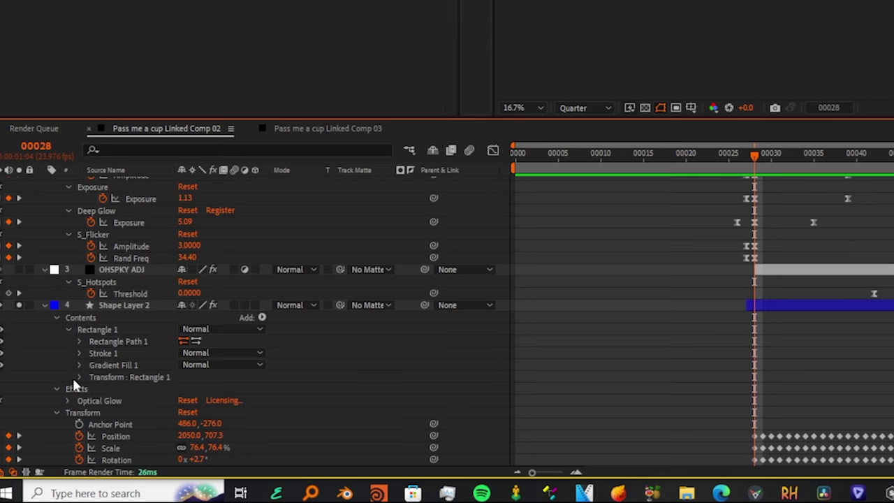
pyautogui.click(79, 352)
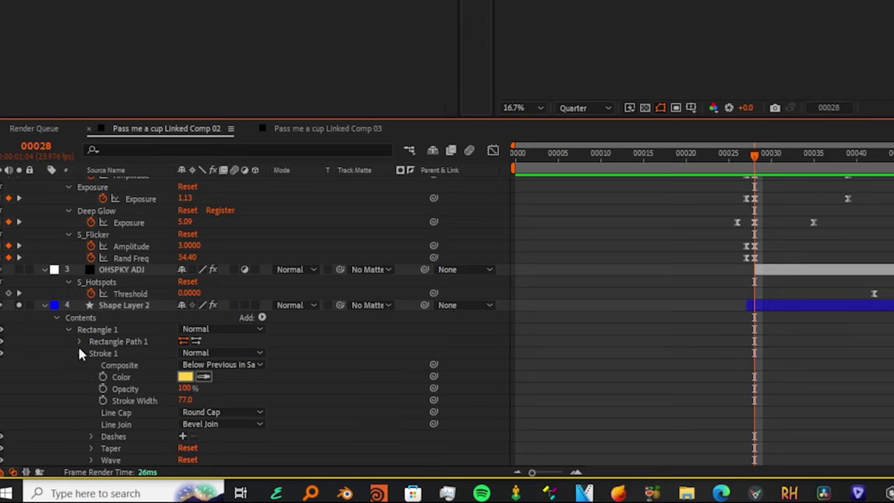
pyautogui.click(78, 341)
# - Keyframe the Rectangle Path 1 size at 0, 0 on frame 28 and at its full size on frame 34
pyautogui.scroll(-2, 85, 352)
pyautogui.moveTo(768, 160); pyautogui.dragTo(806, 161)
pyautogui.click(102, 317)
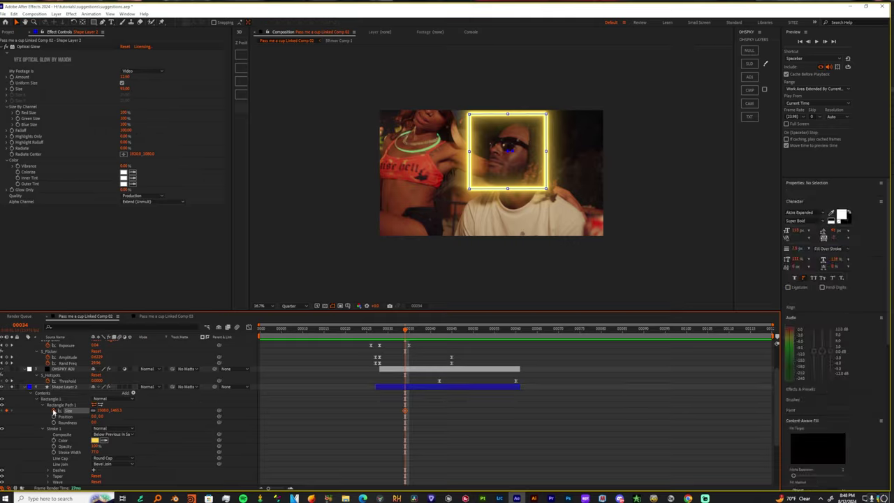
pyautogui.click(95, 413)
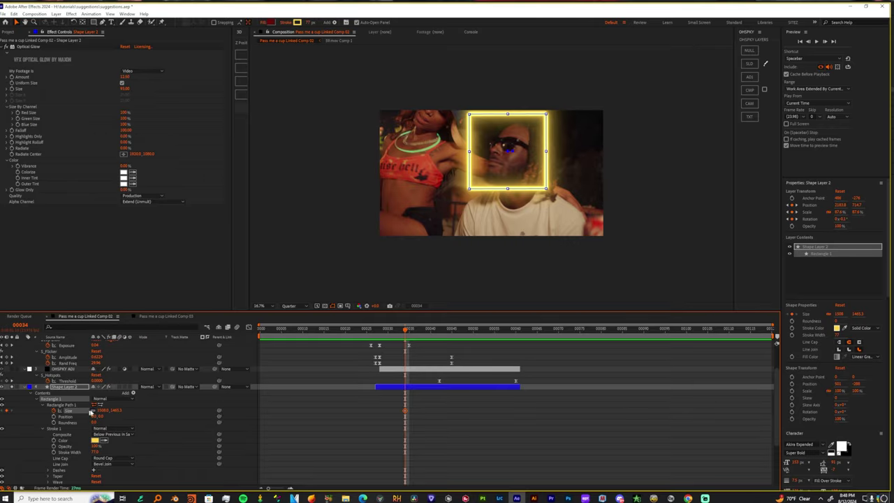
pyautogui.moveTo(393, 328); pyautogui.dragTo(379, 328)
pyautogui.click(101, 411)
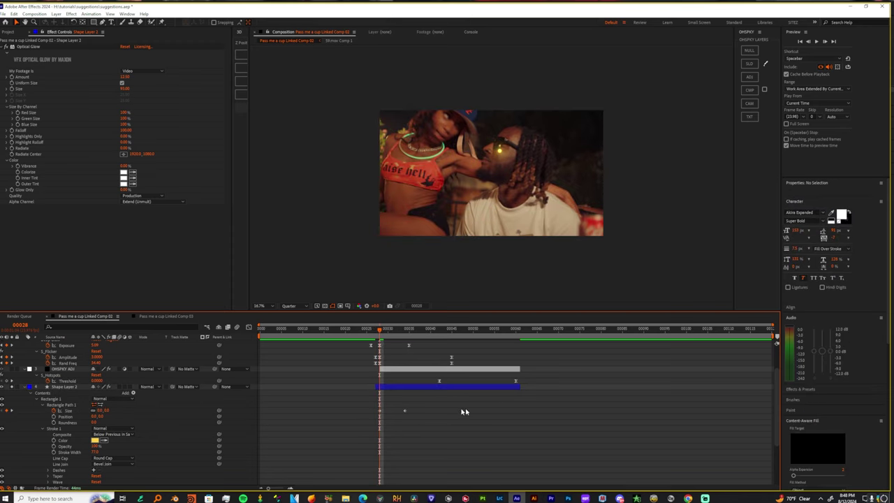
# - Ease the rectangle's two size keyframes and reshape their speed curve in the graph editor
pyautogui.press('u')
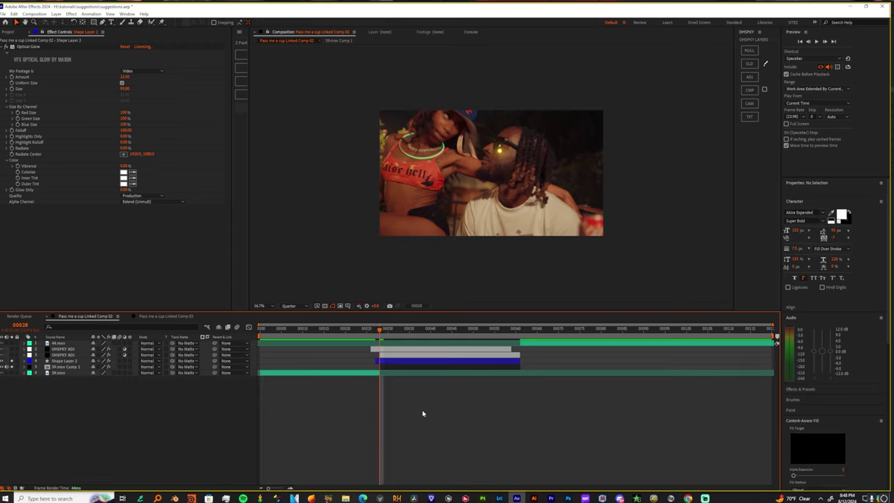
pyautogui.press('u')
pyautogui.moveTo(407, 435); pyautogui.dragTo(359, 435)
pyautogui.click(249, 327)
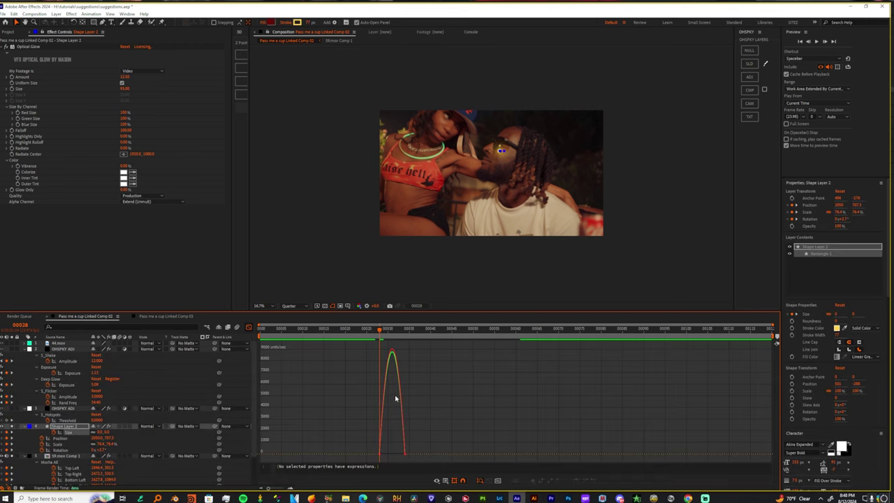
pyautogui.moveTo(431, 440); pyautogui.dragTo(384, 356)
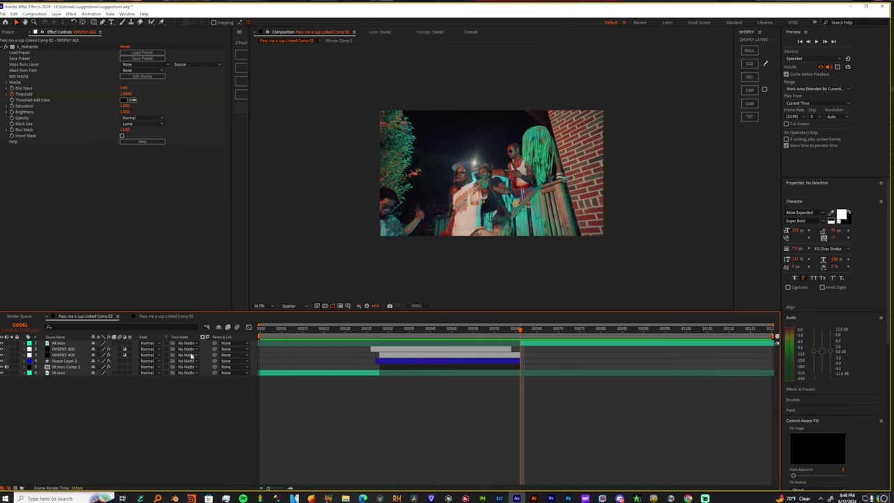
# - Move the 44.mov layer to the bottom of the layer stack, beneath 59.mov
pyautogui.click(40, 343)
pyautogui.moveTo(59, 344); pyautogui.dragTo(64, 378)
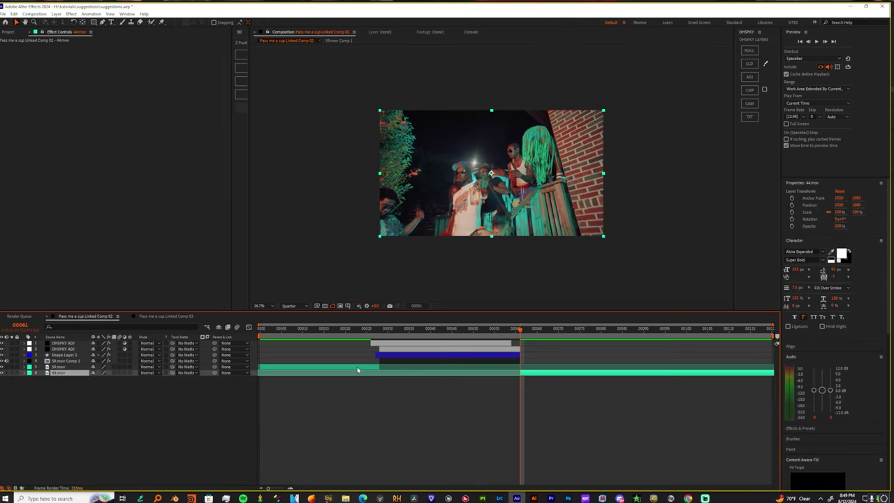
pyautogui.click(358, 368)
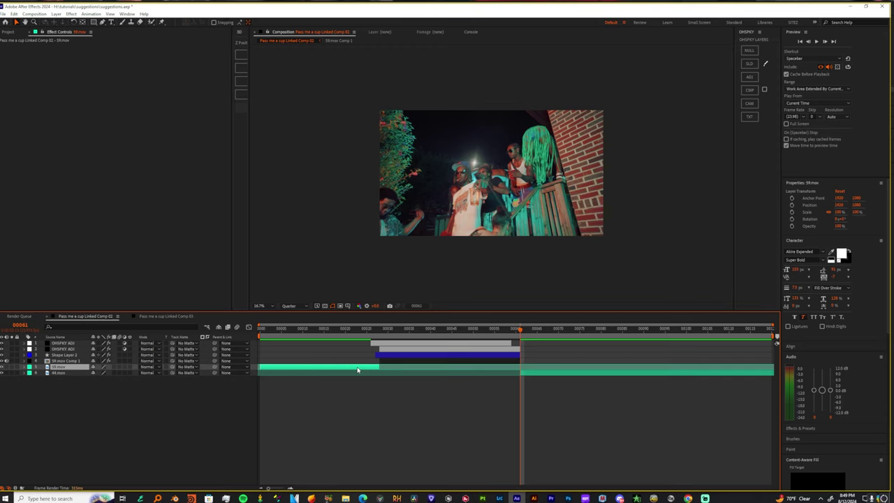
# - Extend the S_Hotspots adjustment layer to about frame 106 and keyframe its Threshold at about 0.01 on frame 87
pyautogui.click(406, 351)
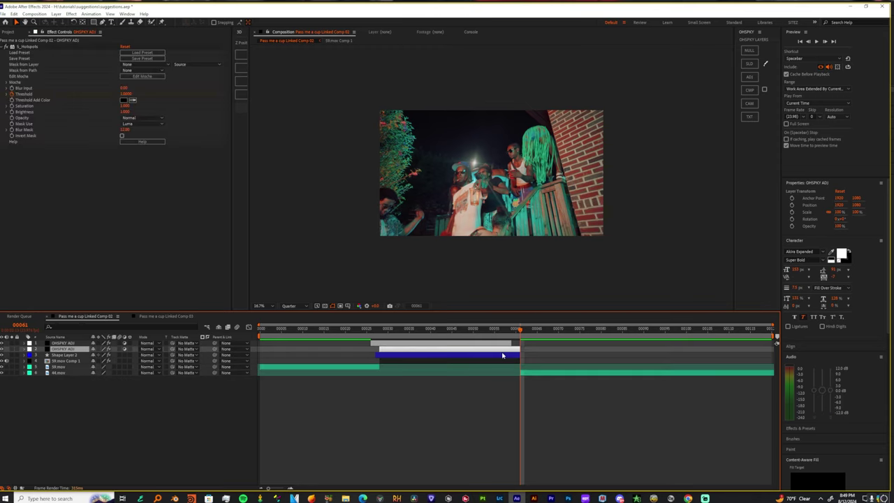
pyautogui.press('u')
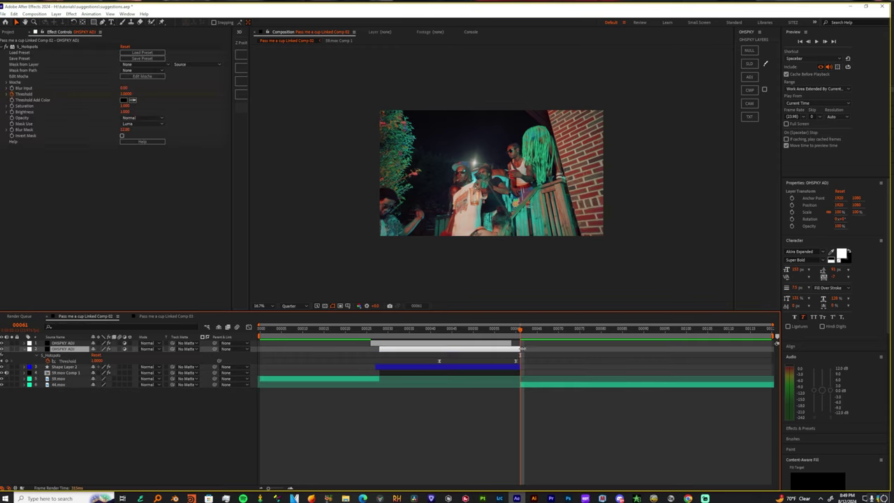
pyautogui.moveTo(520, 349); pyautogui.dragTo(711, 356)
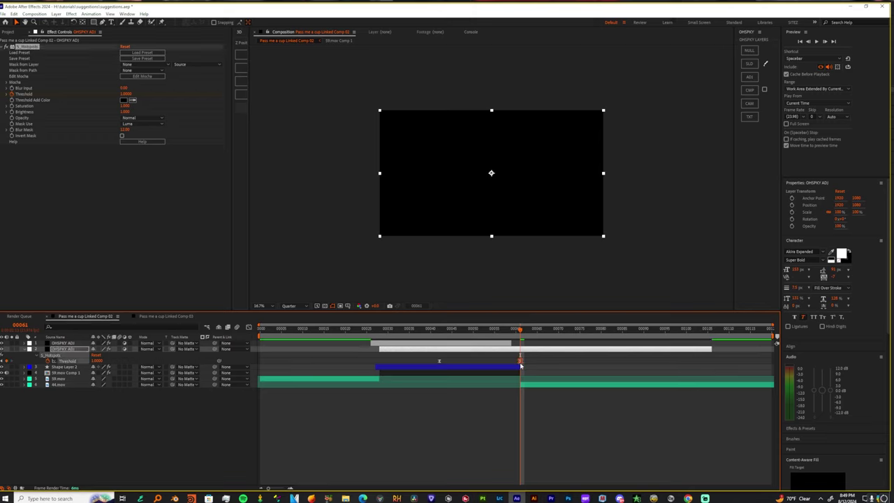
pyautogui.press('space')
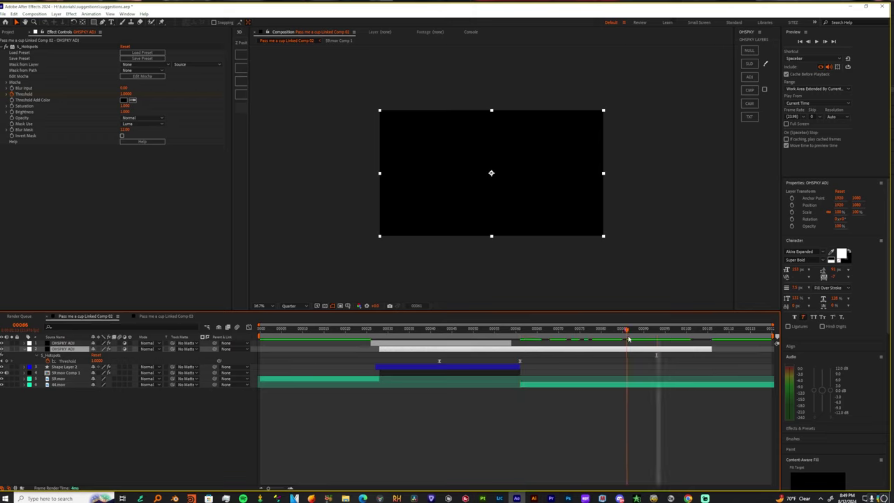
pyautogui.moveTo(121, 94); pyautogui.dragTo(52, 94)
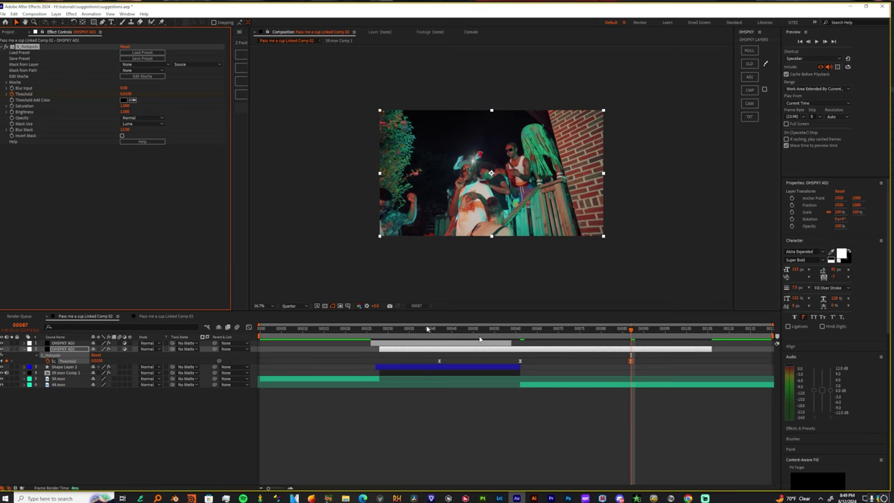
# - Reshape the speed curve into the last Threshold keyframe so the change is fastest just after frame 61, and preview from frame 17
pyautogui.click(246, 328)
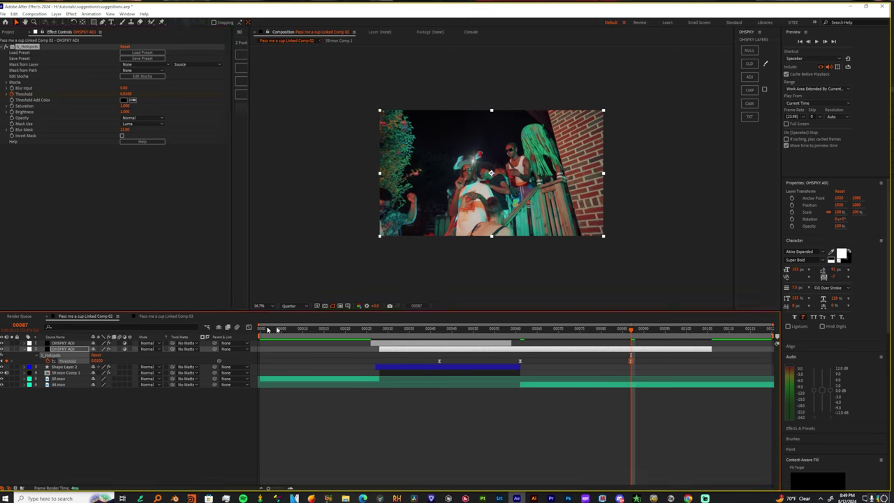
pyautogui.click(248, 327)
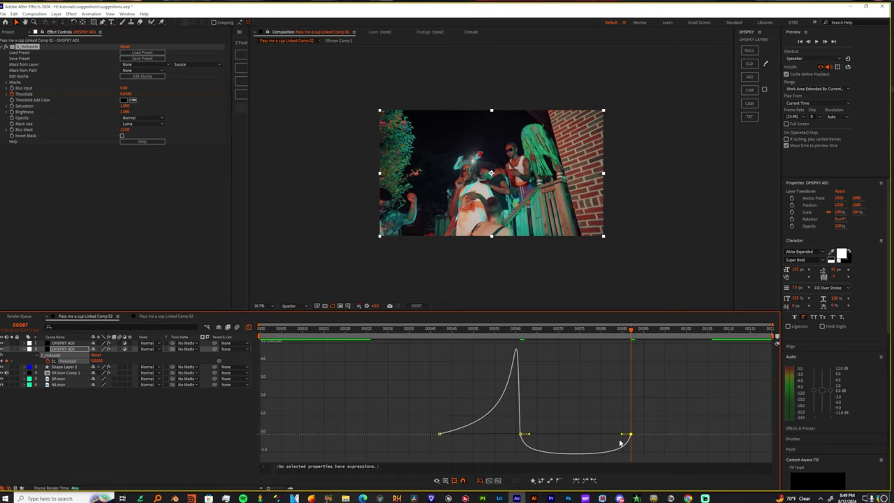
pyautogui.moveTo(620, 437); pyautogui.dragTo(520, 408)
pyautogui.click(249, 327)
pyautogui.moveTo(559, 329); pyautogui.dragTo(333, 332)
pyautogui.press('space')
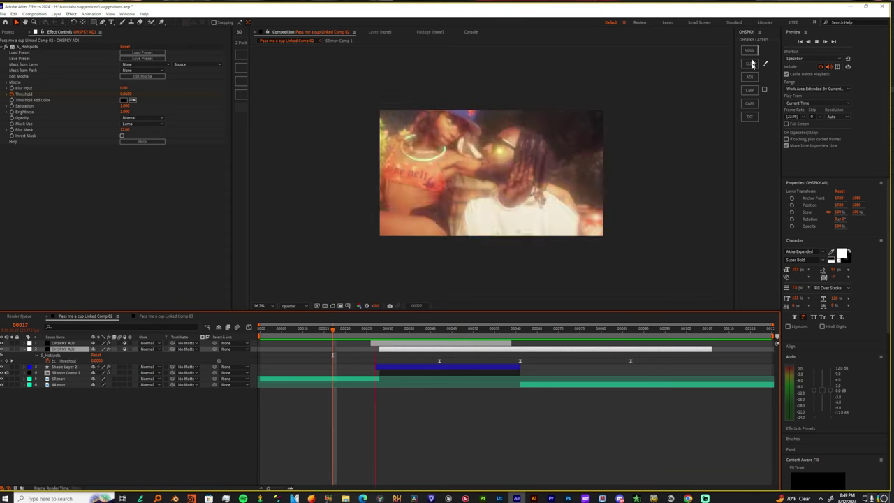
# - Add a new adjustment layer and apply the S_FilmDamage flicker effect to it
pyautogui.click(749, 77)
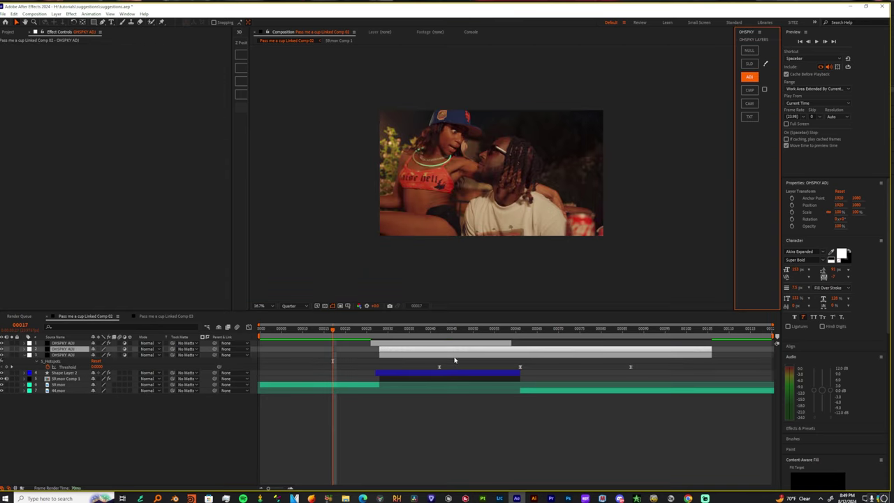
pyautogui.hotkey('ctrl', 'space')
pyautogui.write('flicker')
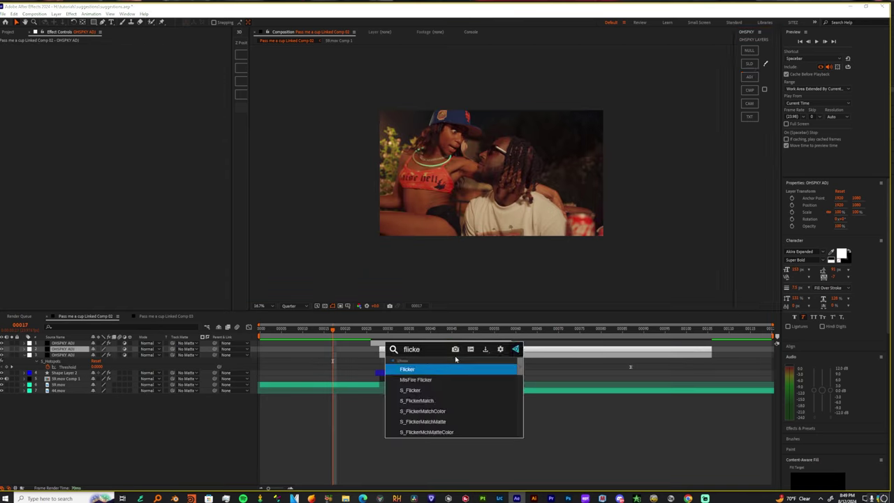
pyautogui.press('BackSpace')
pyautogui.press('Down')
pyautogui.press('Down')
pyautogui.press('Down')
pyautogui.press('Return')
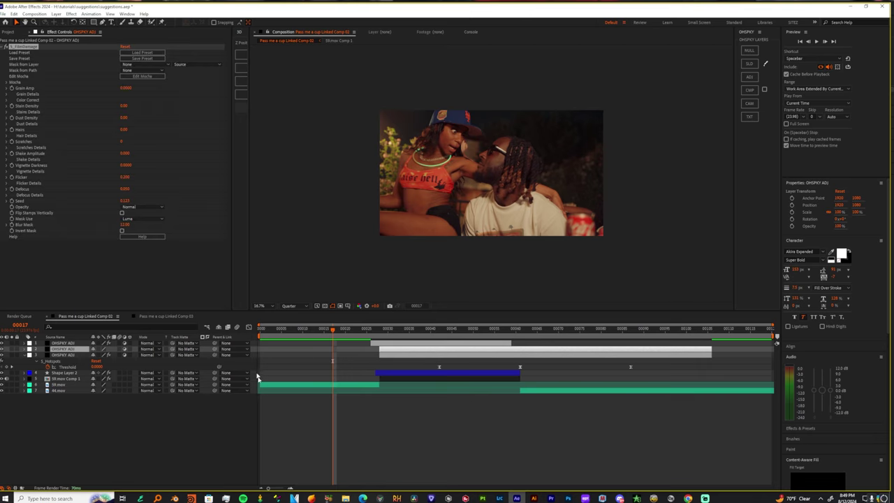
# - Move the flicker adjustment layer beneath Shape Layer 2, above the 59.mov precomp, and preview the transition from frame 26
pyautogui.moveTo(53, 350); pyautogui.dragTo(63, 381)
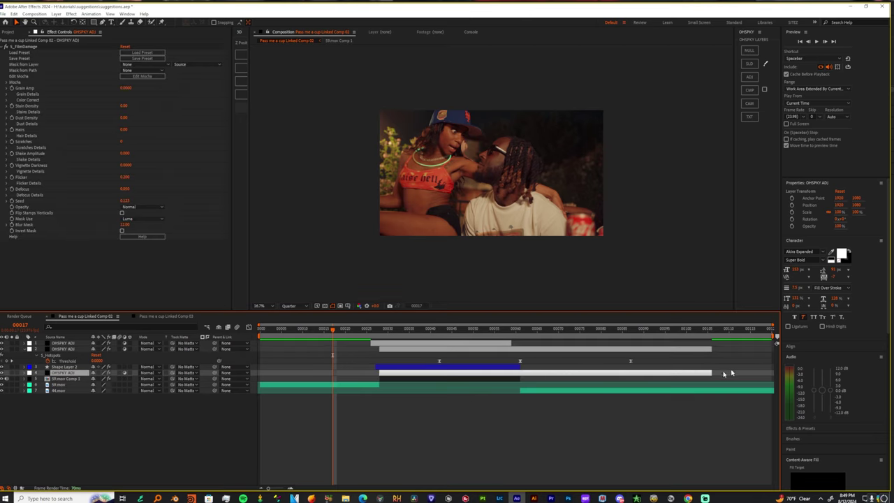
pyautogui.moveTo(638, 329); pyautogui.dragTo(410, 329)
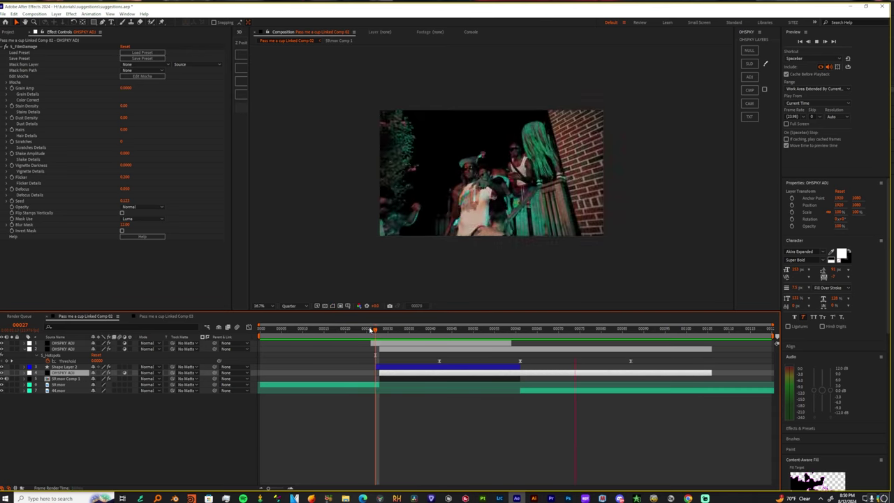
pyautogui.click(370, 329)
pyautogui.press('space')
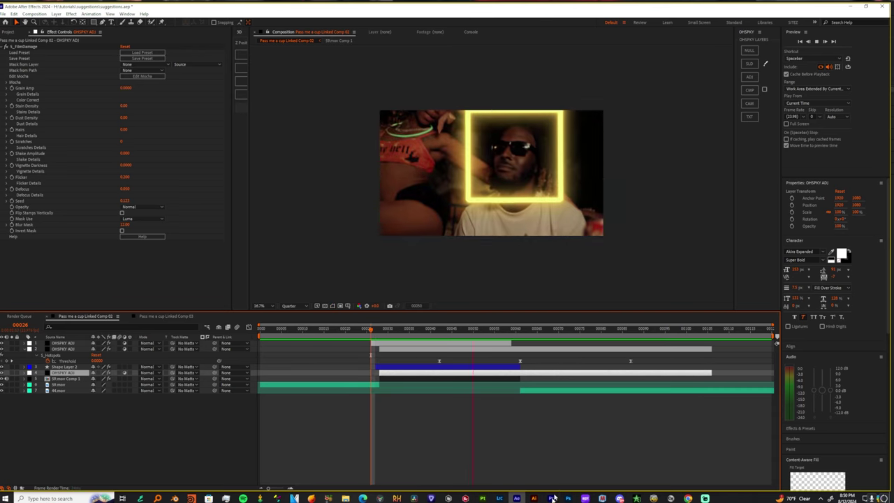
# - Switch to Discord and watch the slow dark flicker transition reference clip full screen in the tutorial-suggestions channel
pyautogui.click(551, 498)
pyautogui.click(620, 498)
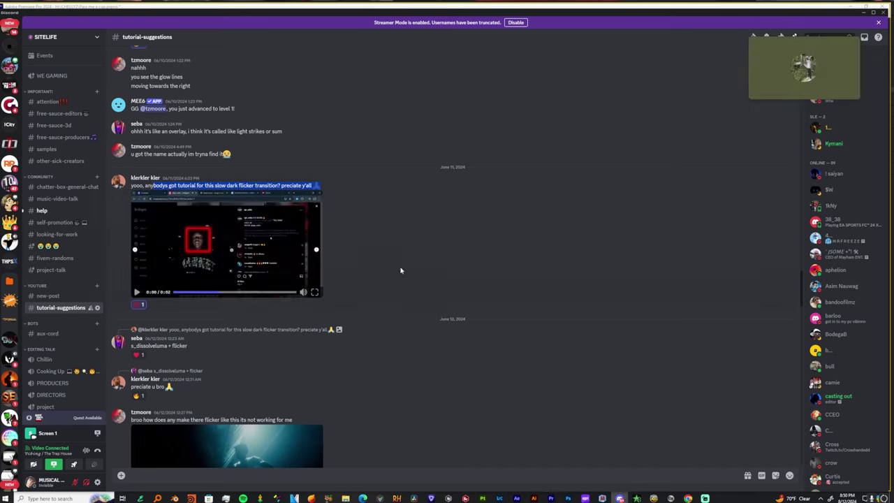
pyautogui.click(314, 292)
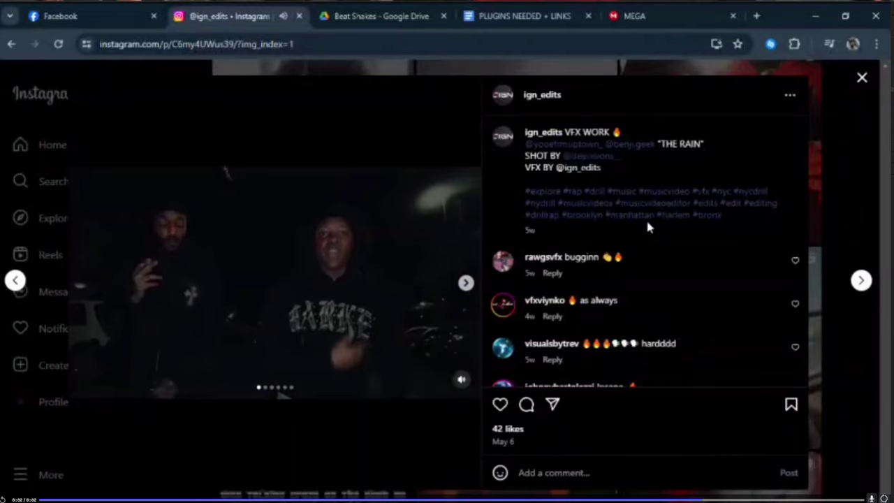
pyautogui.click(884, 498)
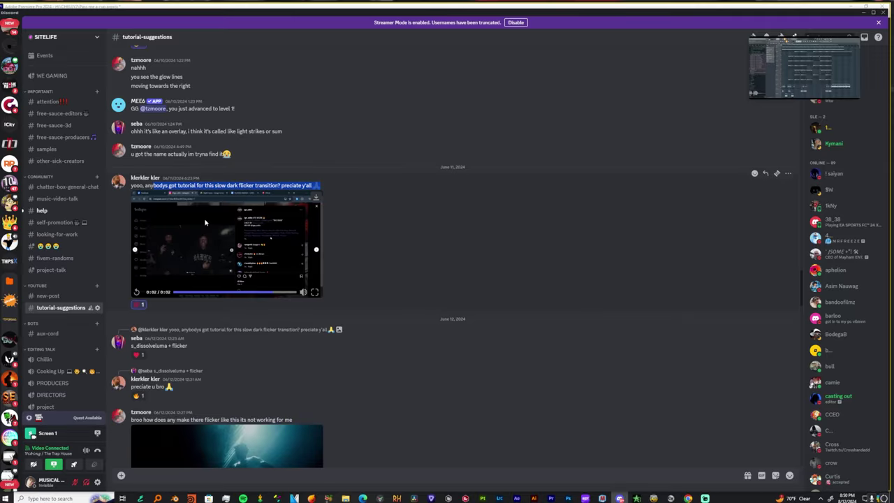
pyautogui.click(149, 180)
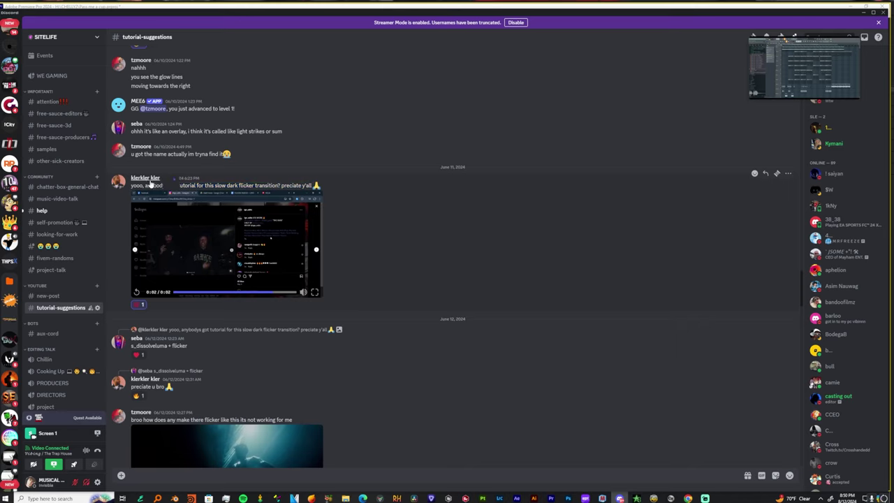
pyautogui.click(290, 152)
pyautogui.click(190, 243)
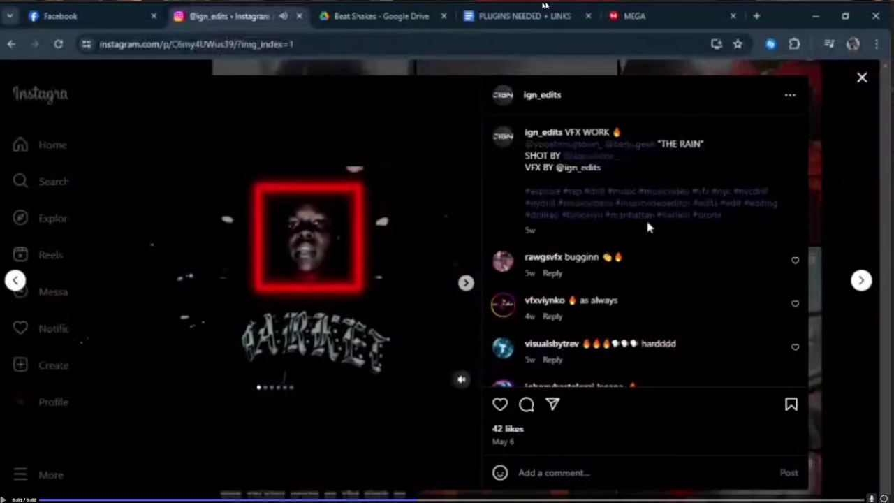
pyautogui.press('Escape')
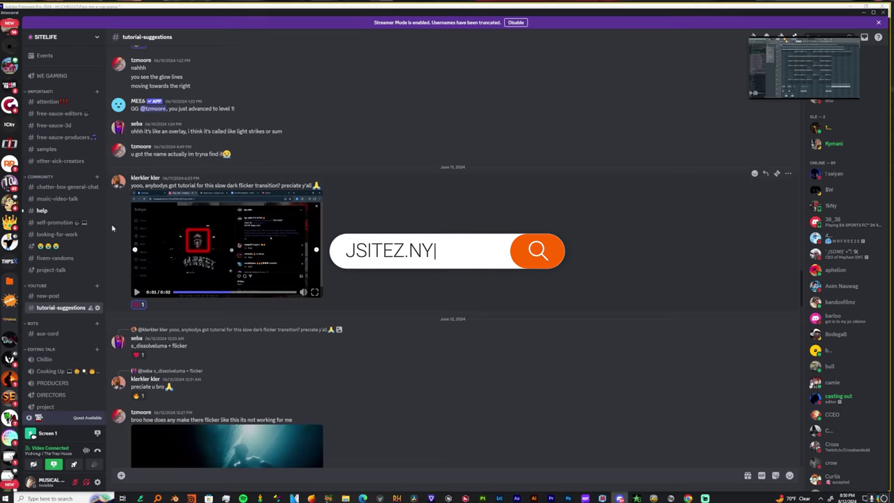